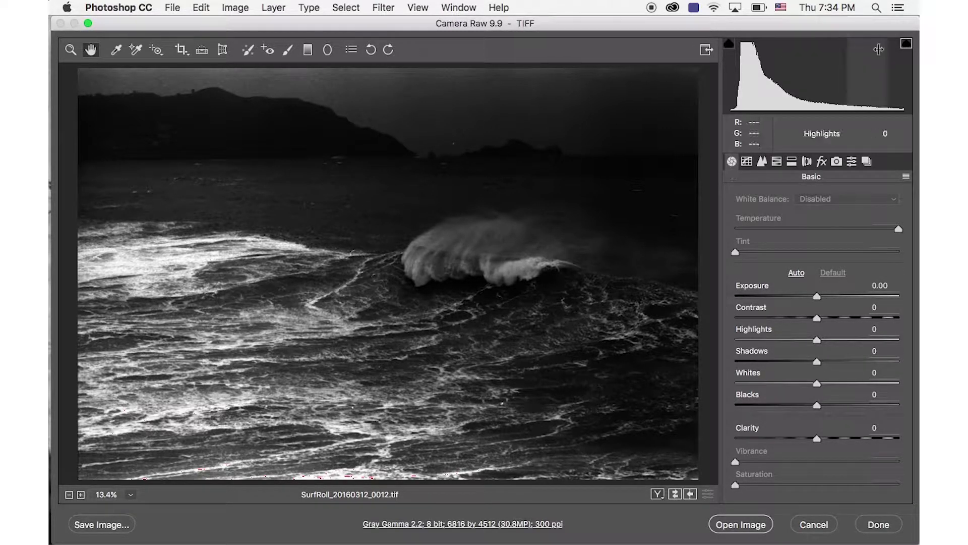
Set Detail-tab sharpening to Amount 98, Radius 1.6, Detail 42, checking it at 50% zoom
click(762, 162)
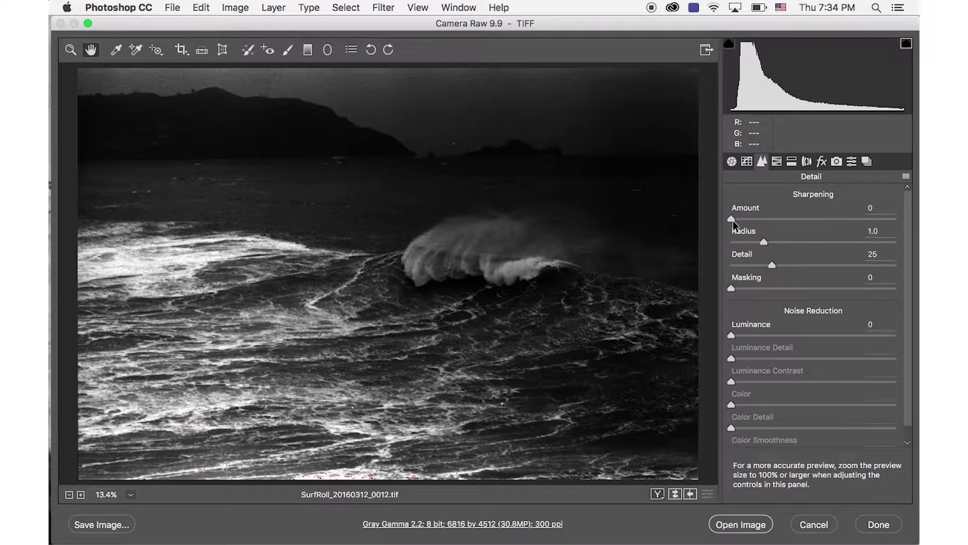
drag(732, 219, 818, 218)
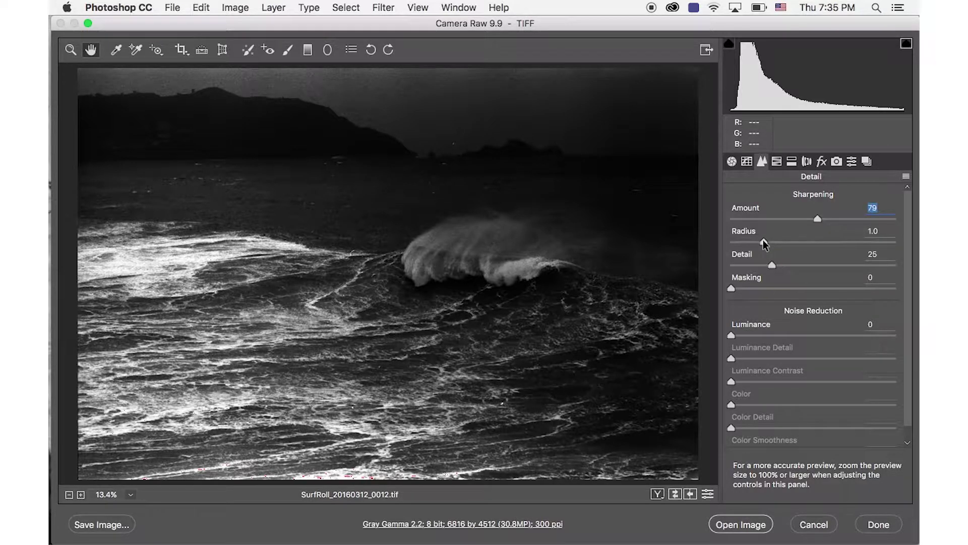
drag(775, 240, 780, 240)
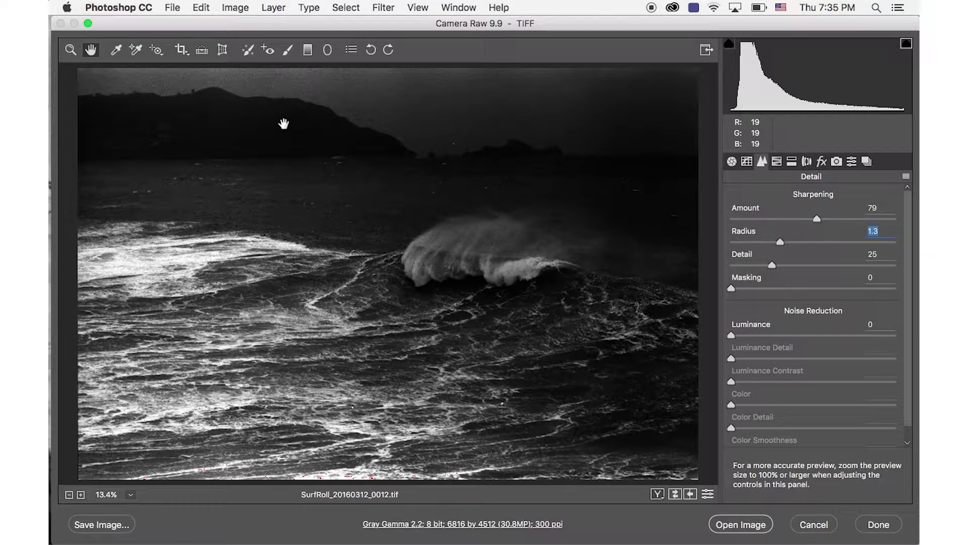
click(359, 187)
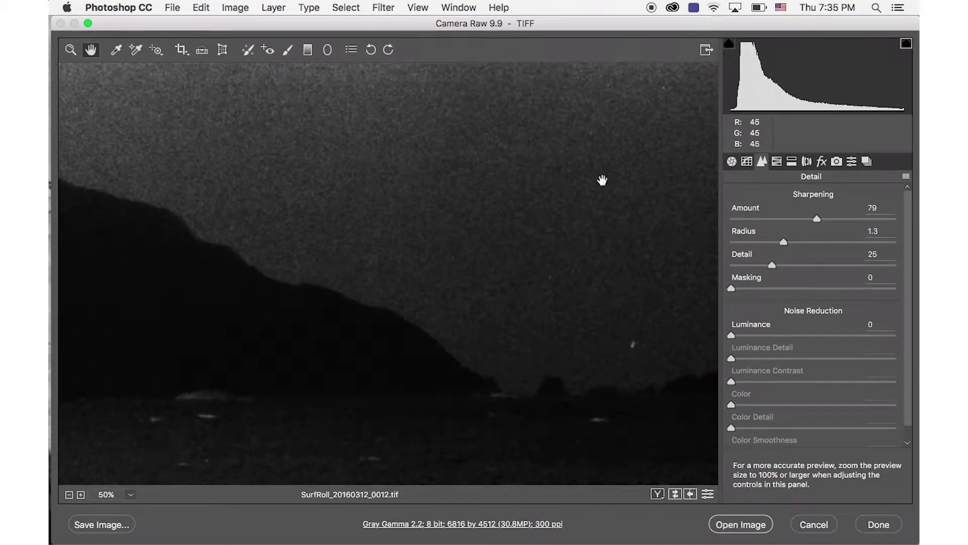
drag(816, 216, 838, 220)
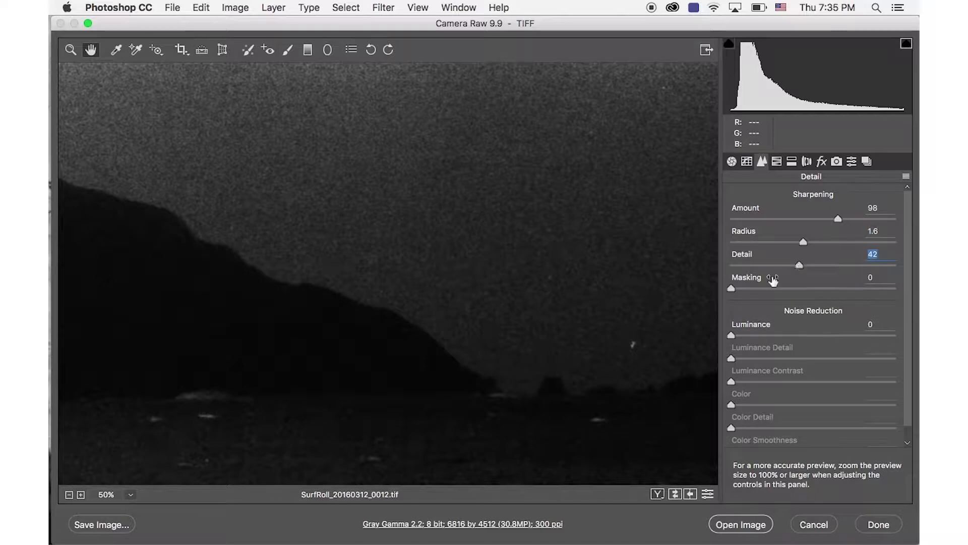
double_click(92, 51)
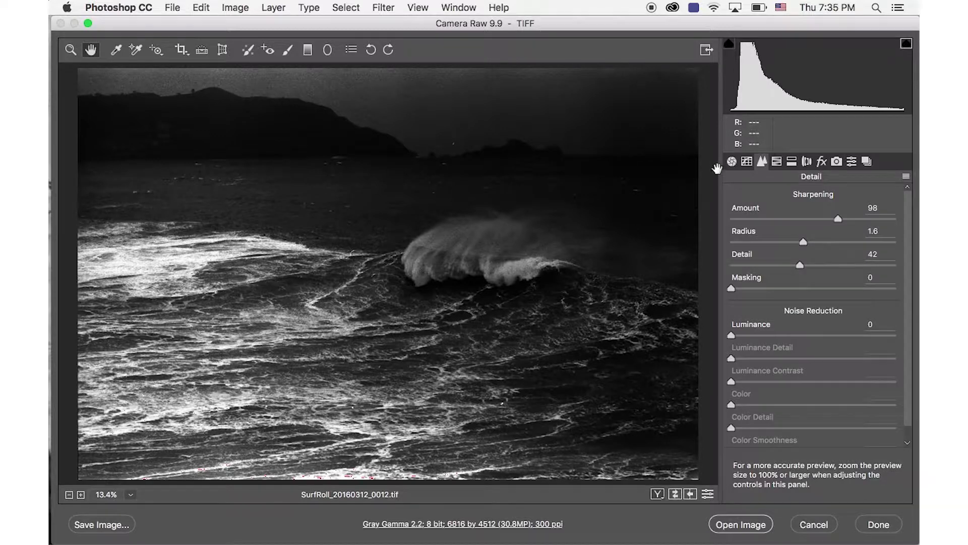
click(732, 162)
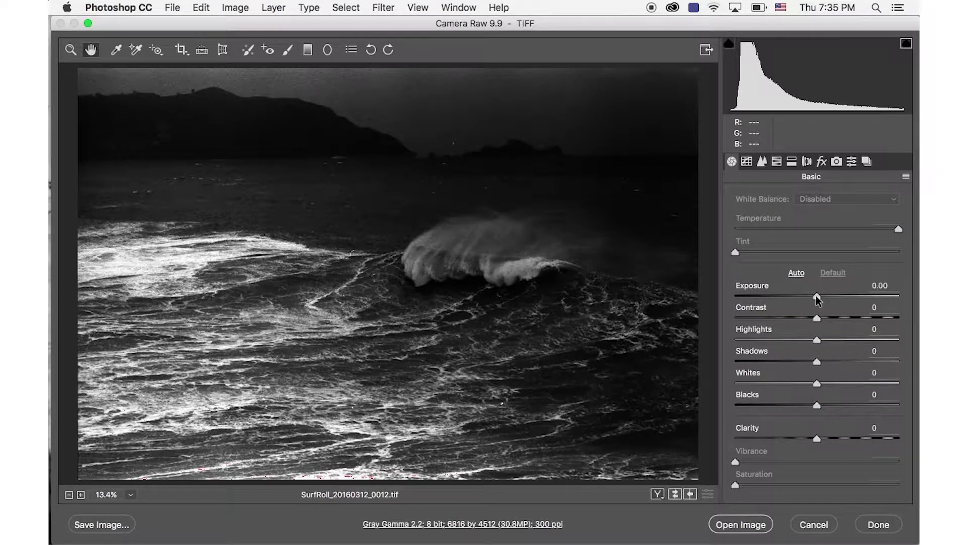
Drag Exposure to +1.40, Highlights to -38 and Shadows to +49 in the Basic panel
drag(817, 297, 839, 290)
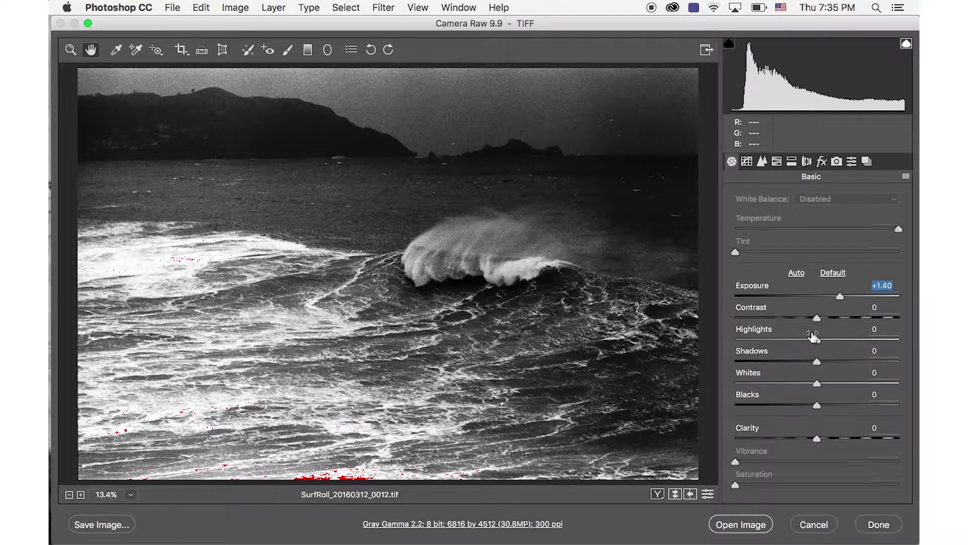
drag(815, 340, 857, 356)
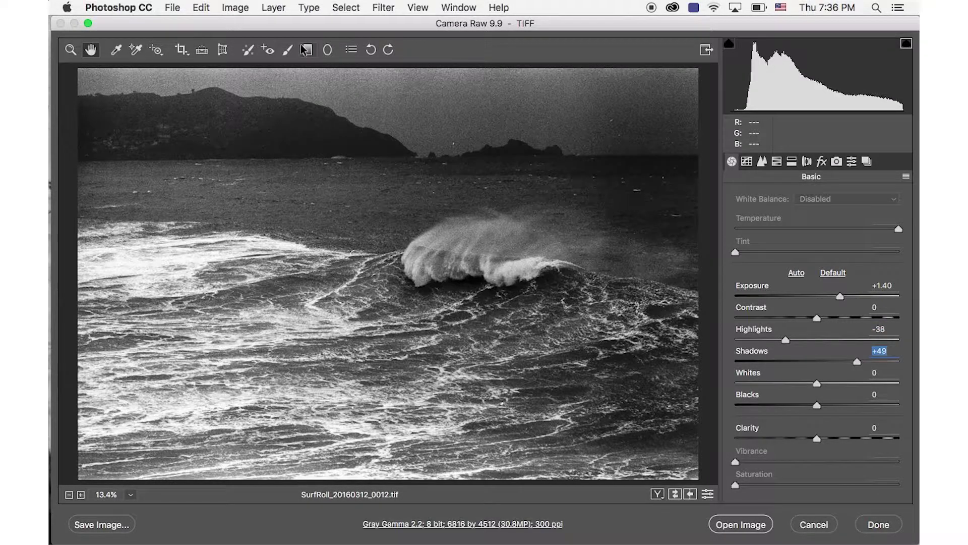
click(307, 50)
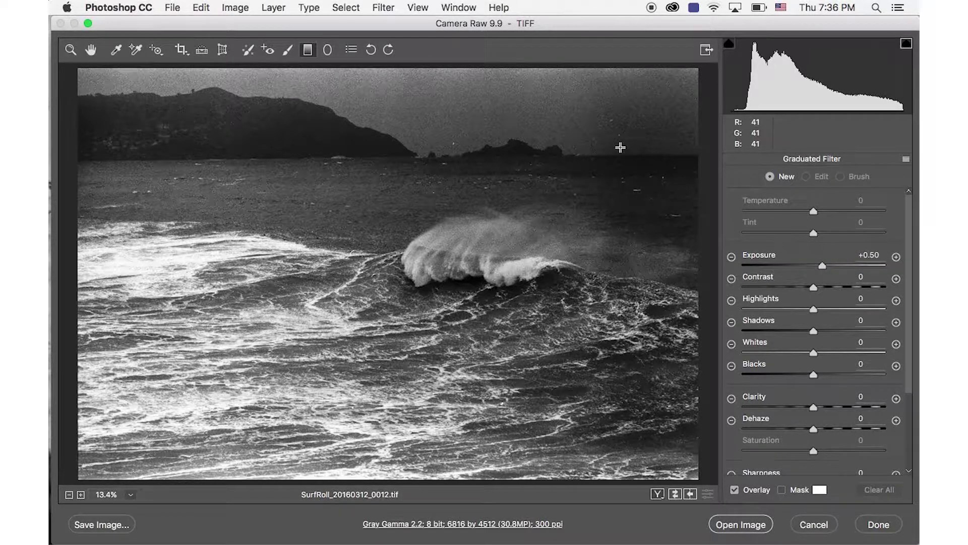
Draw a graduated filter from the far sea down to the wave at Exposure +1.50
drag(616, 98, 557, 332)
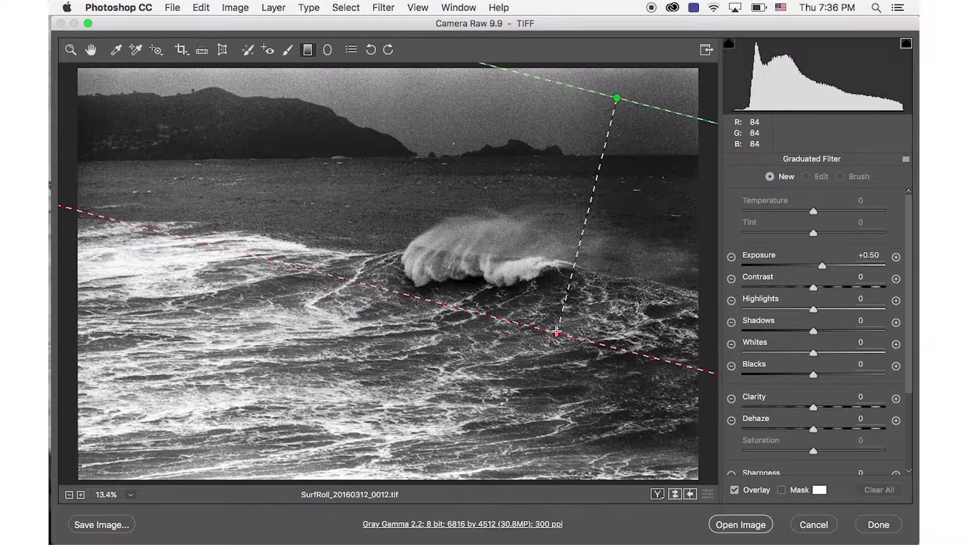
drag(617, 97, 584, 198)
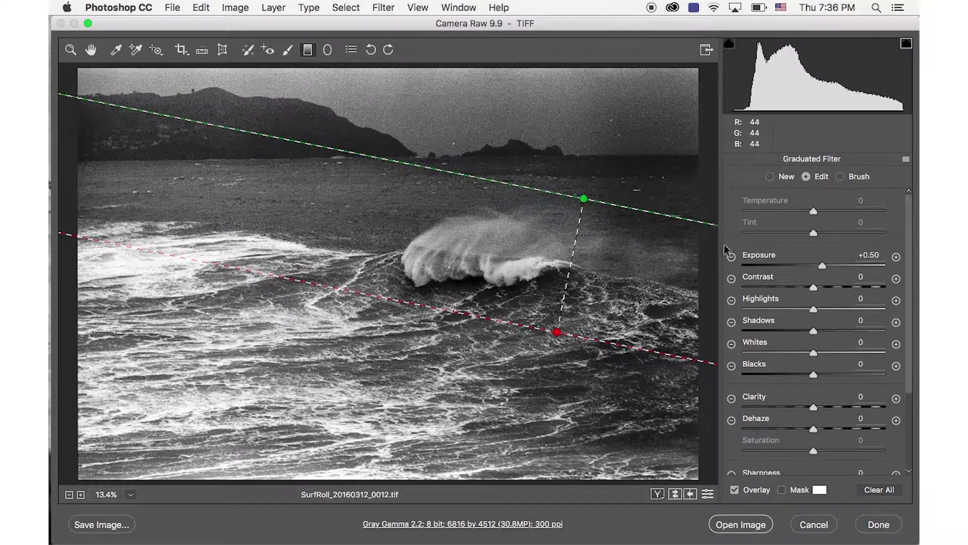
drag(822, 263, 839, 262)
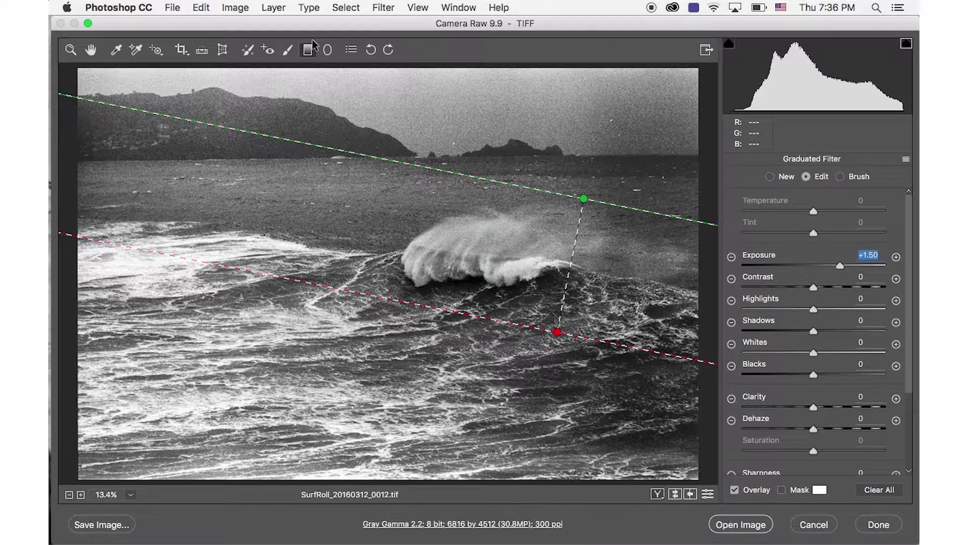
click(89, 50)
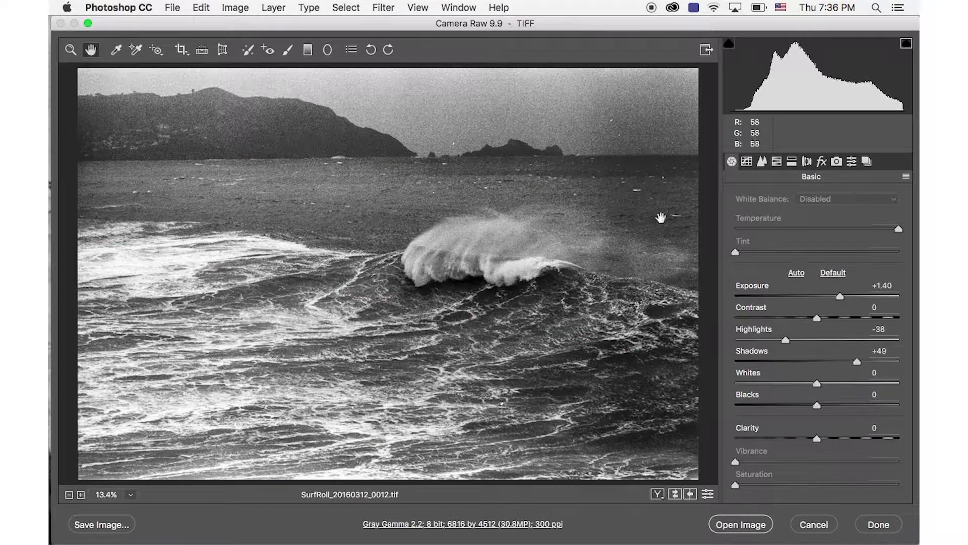
Paint a +1.15 exposure brush adjustment over the sky near the right edge with an enlarged brush
click(288, 50)
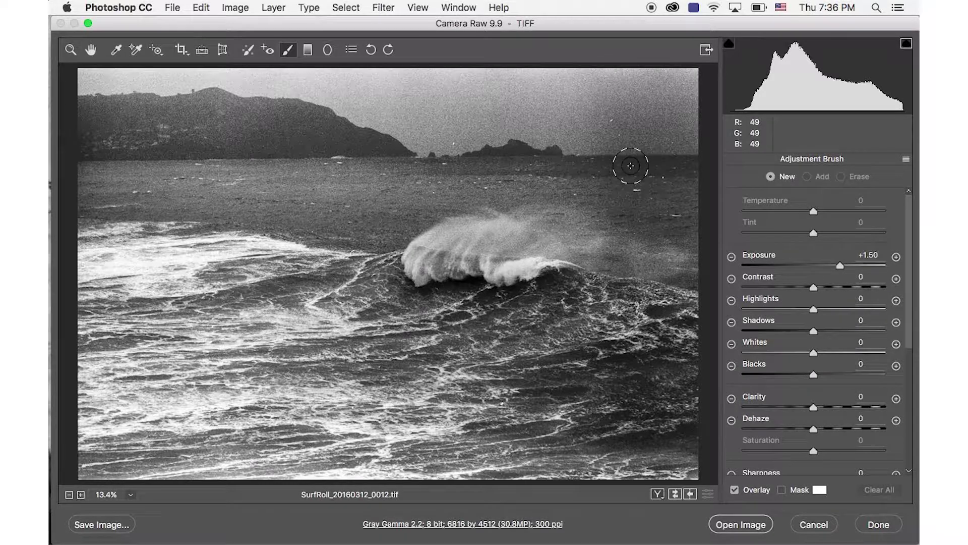
key(bracketright)
key(bracketright)
key(bracketright)
key(bracketright)
key(bracketright)
key(bracketright)
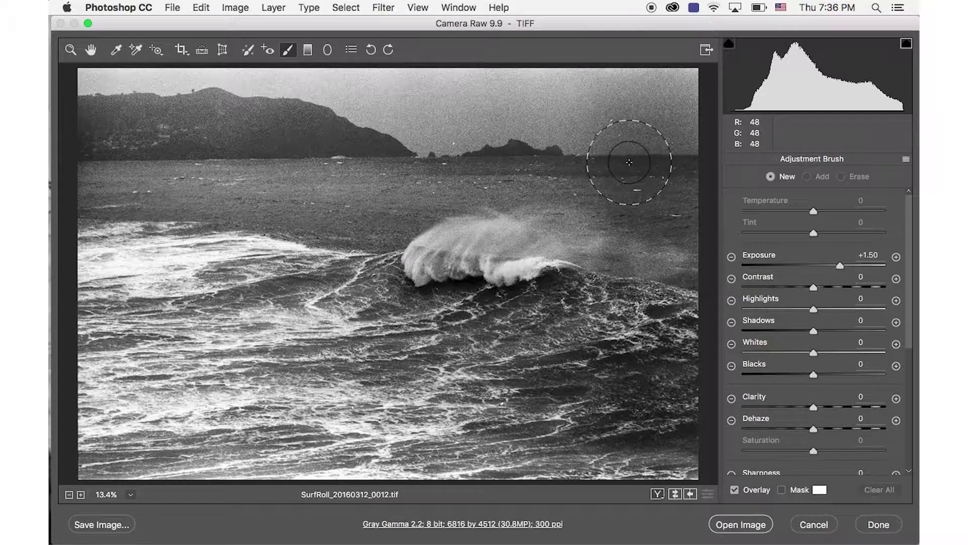
mouse_move(630, 163)
mouse_down()
mouse_move(674, 193)
mouse_move(678, 167)
mouse_up()
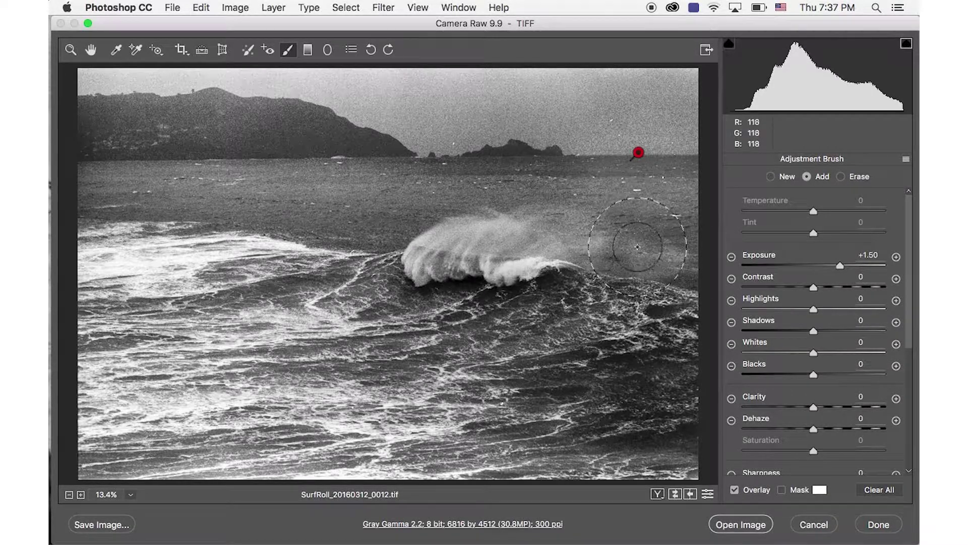
drag(840, 263, 834, 263)
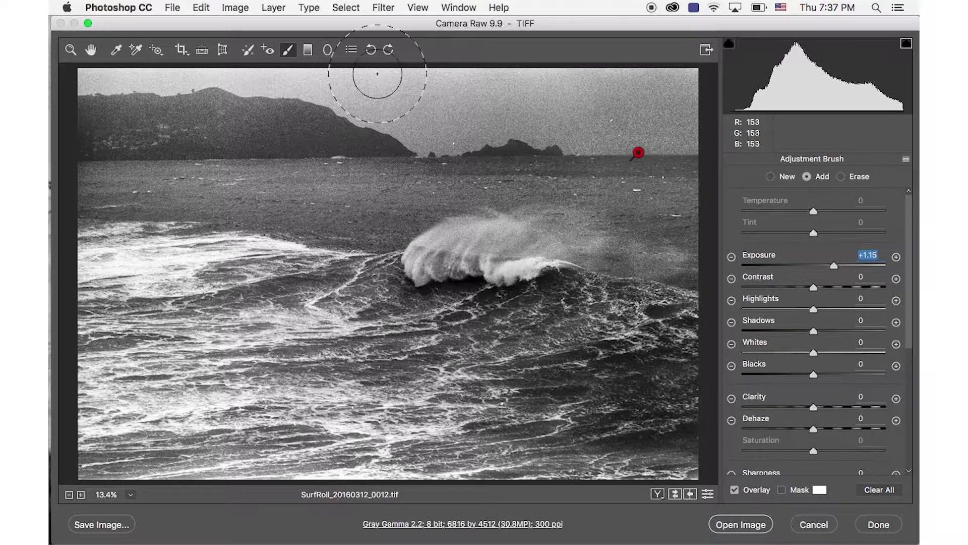
Add a separate -0.50 exposure brush adjustment darkening part of the far sea
click(771, 177)
click(732, 257)
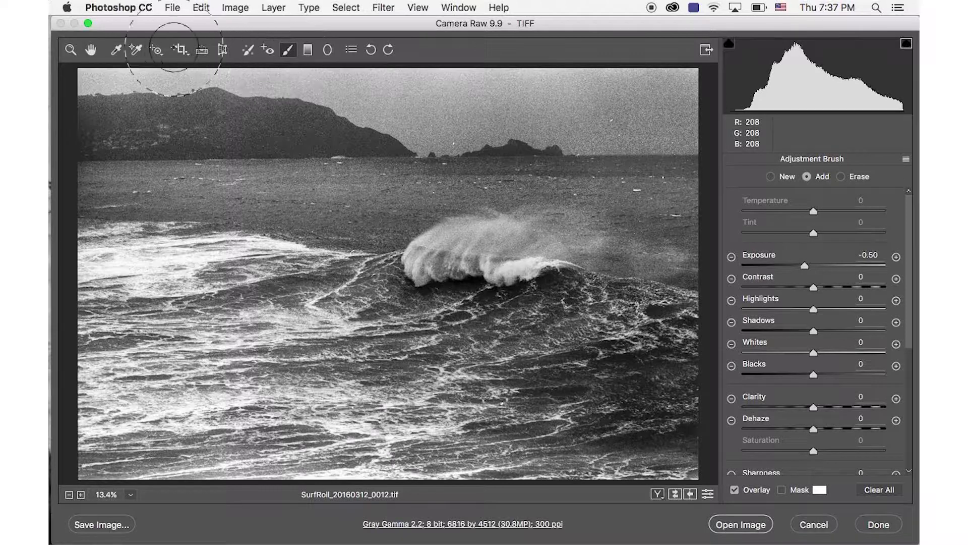
click(638, 153)
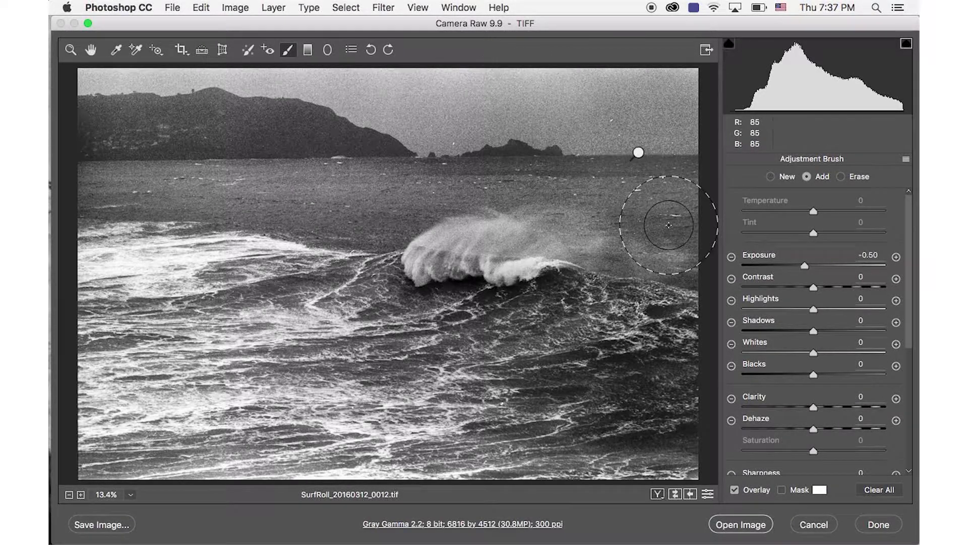
click(307, 50)
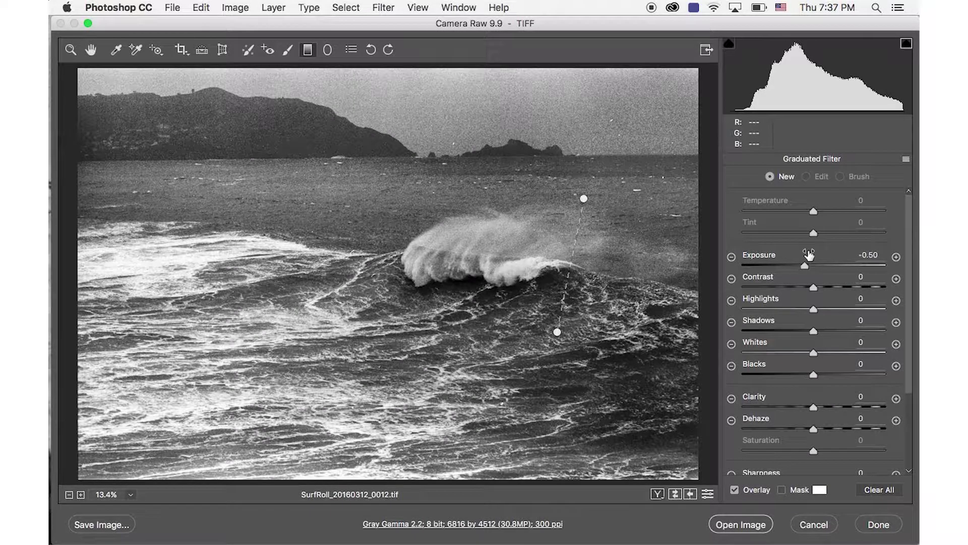
Add a +0.50 exposure graduated filter running from the hills down to the wave crest
click(897, 257)
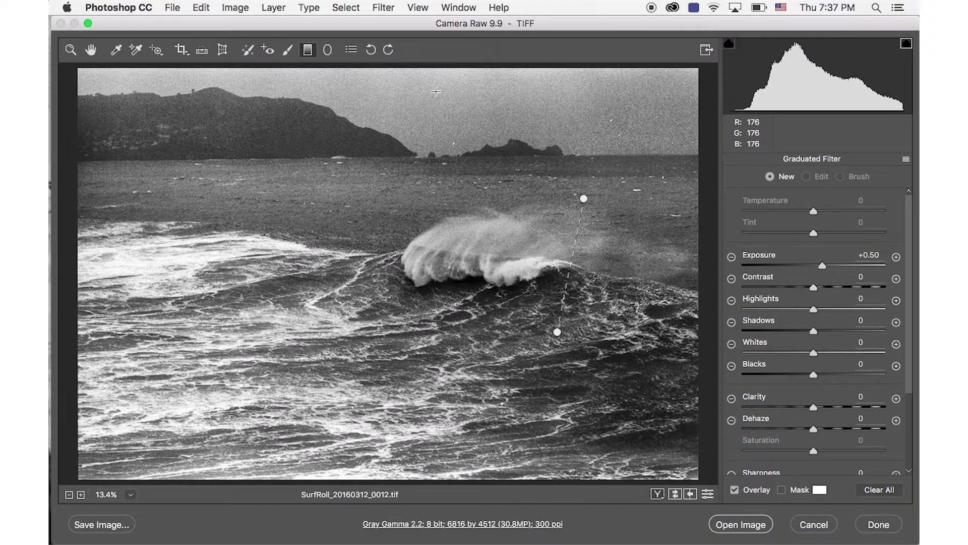
drag(436, 92, 434, 208)
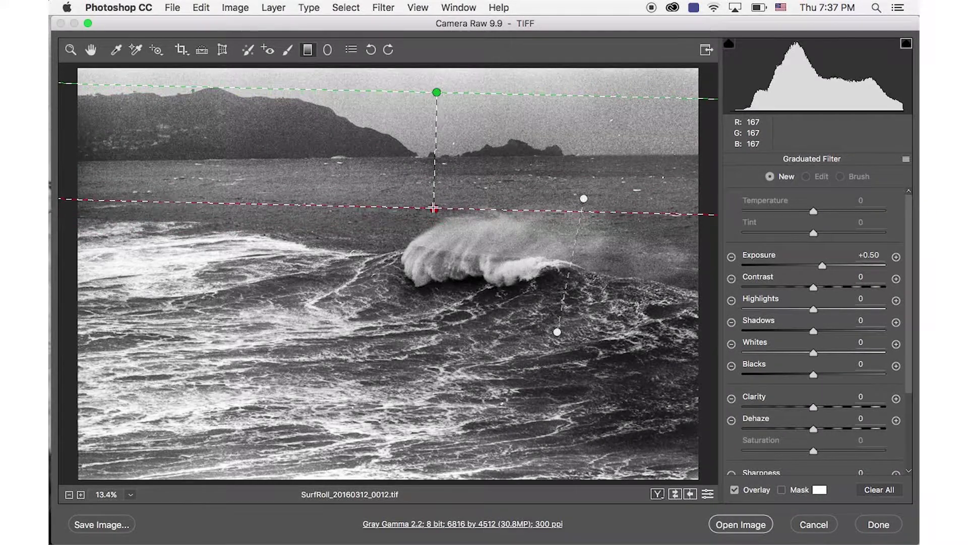
drag(437, 97, 435, 137)
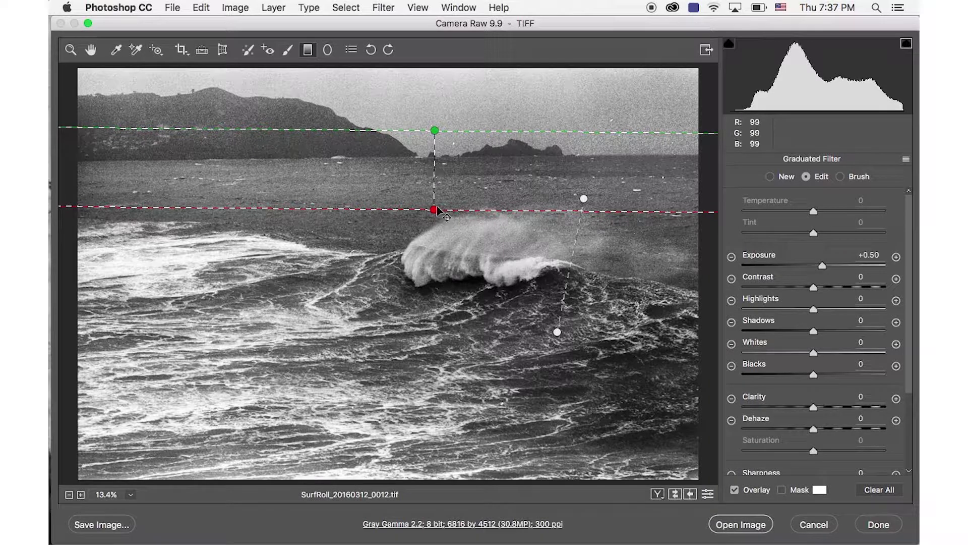
drag(437, 209, 433, 234)
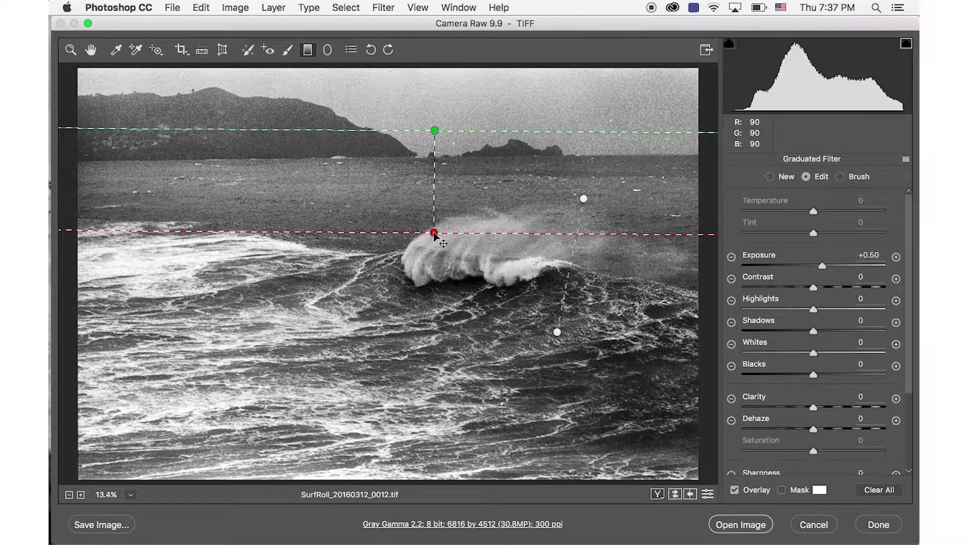
drag(435, 234, 432, 236)
click(92, 51)
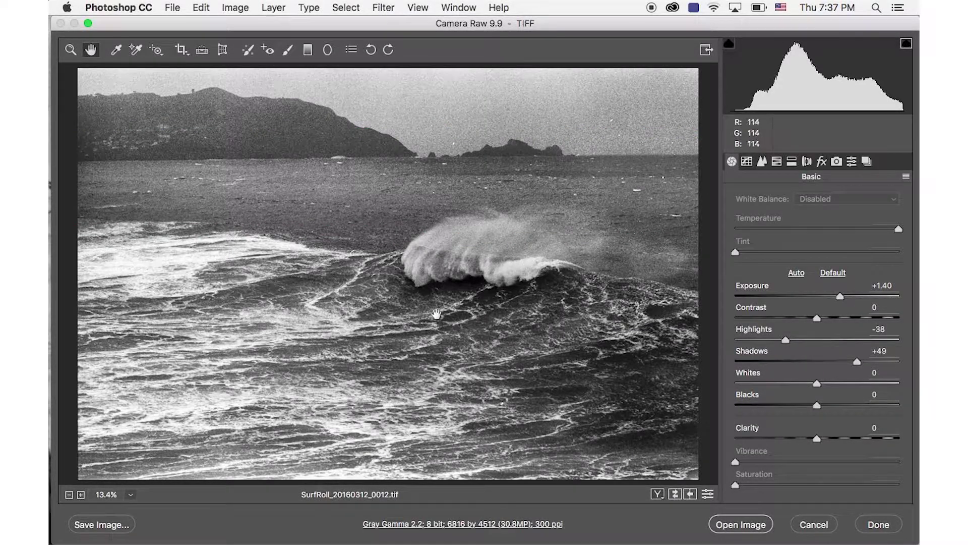
Add a +0.50 filter from the right edge and a -0.50 filter from the left edge toward the wave
click(307, 51)
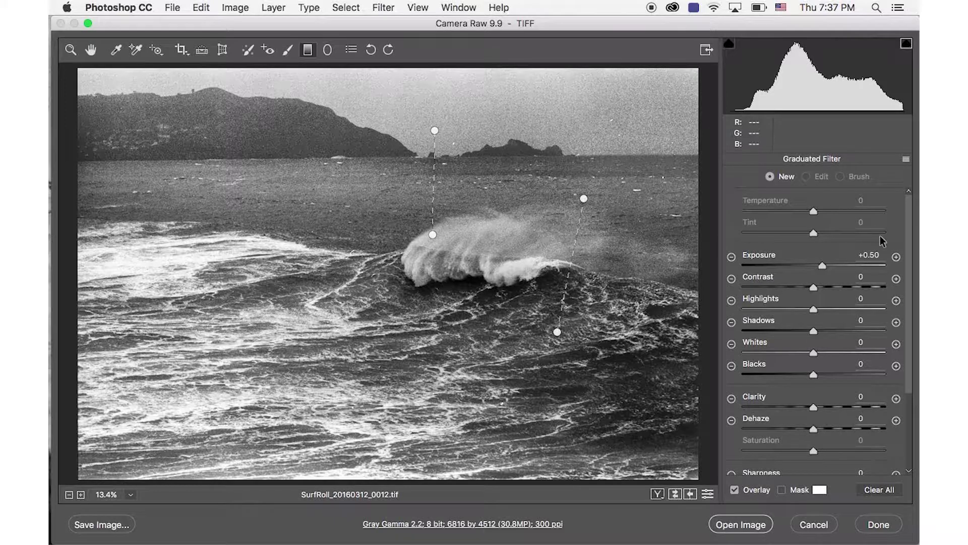
drag(705, 290, 441, 289)
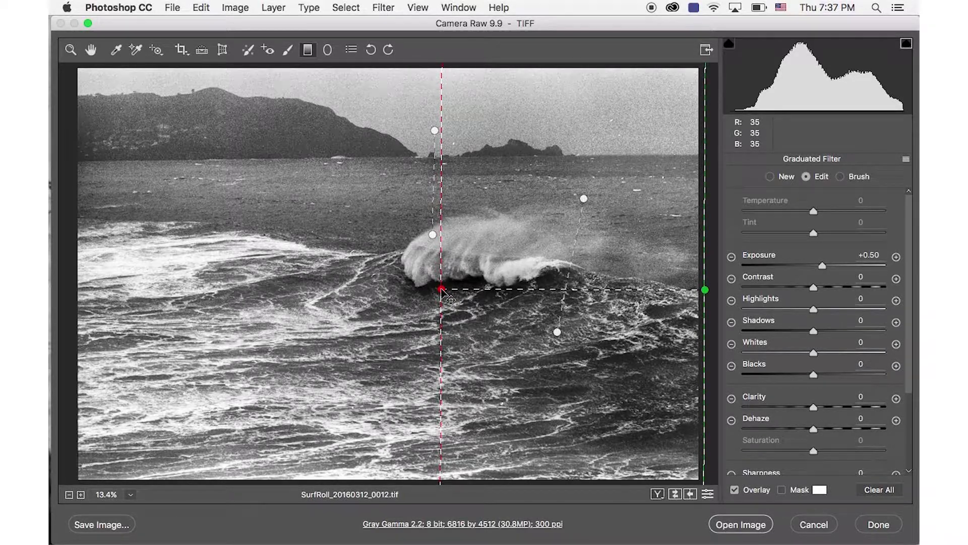
click(770, 176)
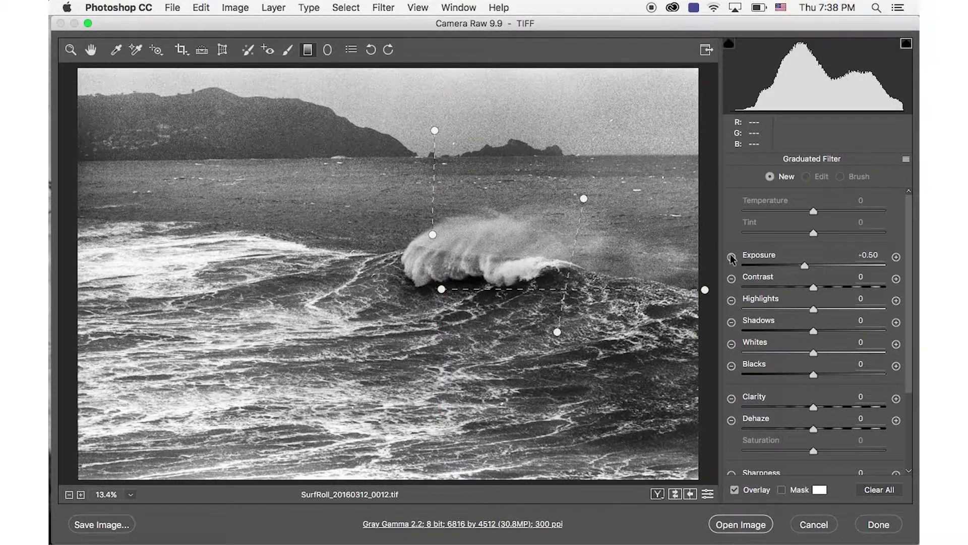
drag(74, 295, 402, 289)
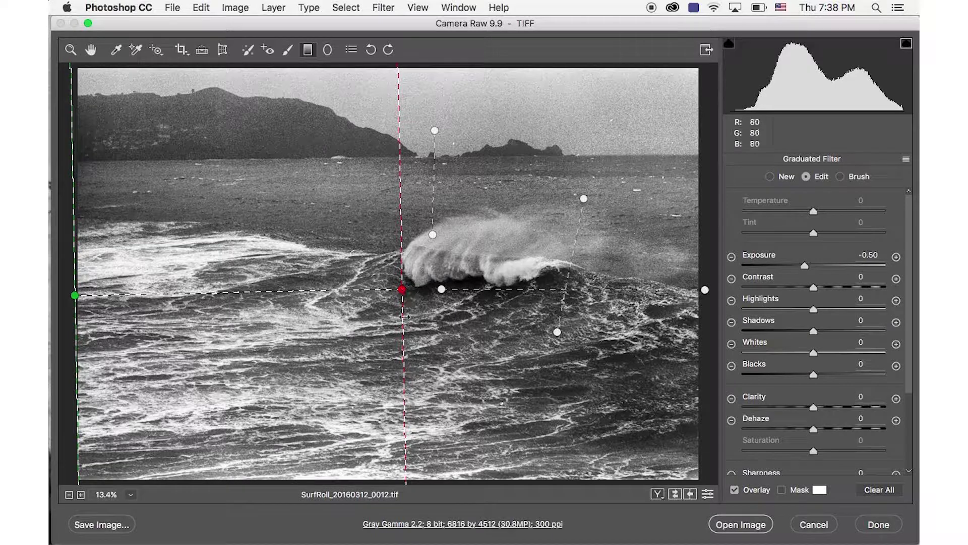
click(91, 49)
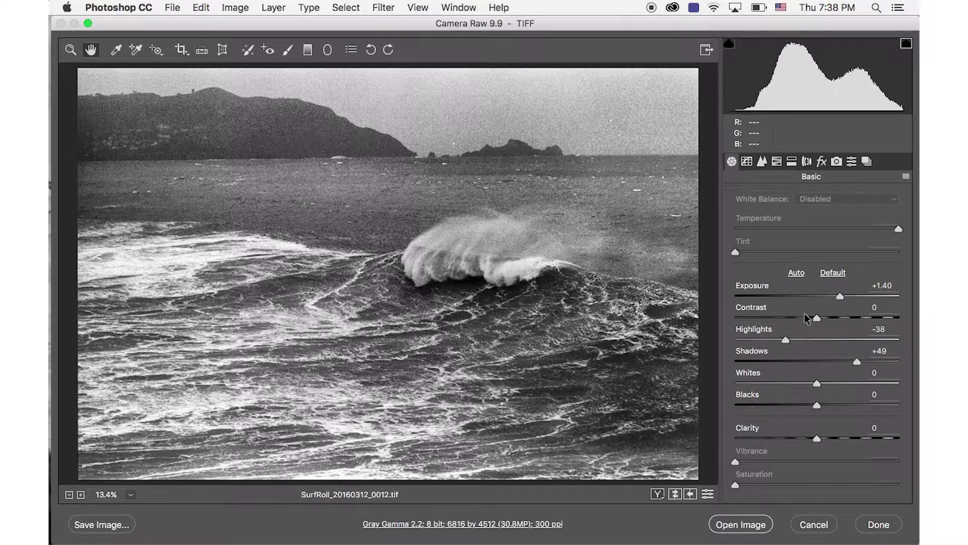
Set Contrast +19, Shadows +59, Whites +16 and Clarity +17 in the Basic panel
mouse_move(818, 318)
mouse_down()
mouse_move(857, 317)
mouse_move(832, 315)
mouse_up()
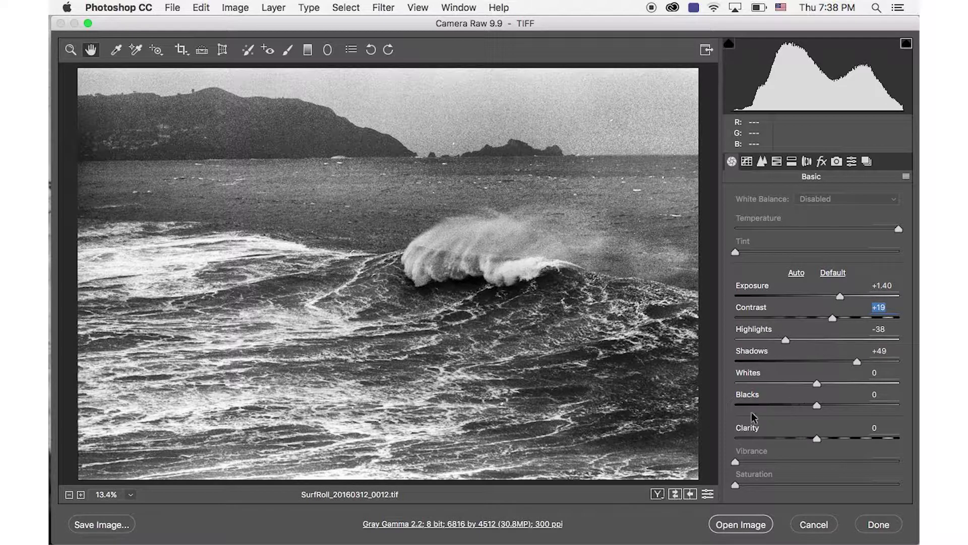
mouse_move(856, 361)
mouse_down()
mouse_move(831, 360)
mouse_move(864, 356)
mouse_up()
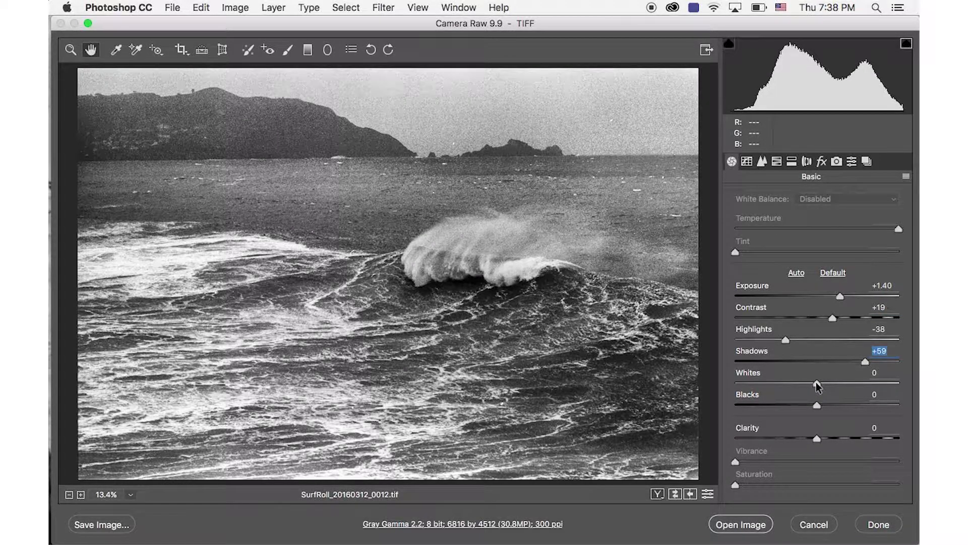
drag(817, 383, 837, 385)
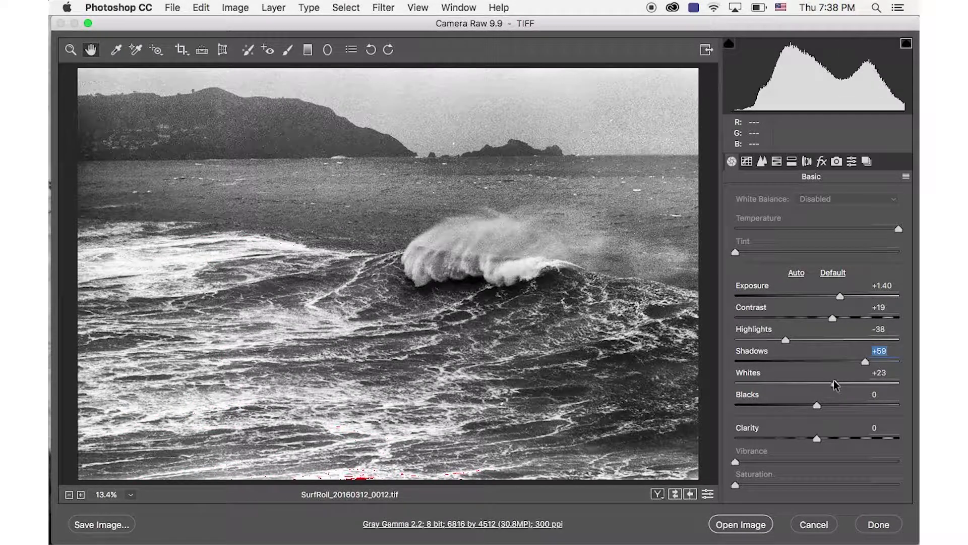
drag(829, 383, 828, 382)
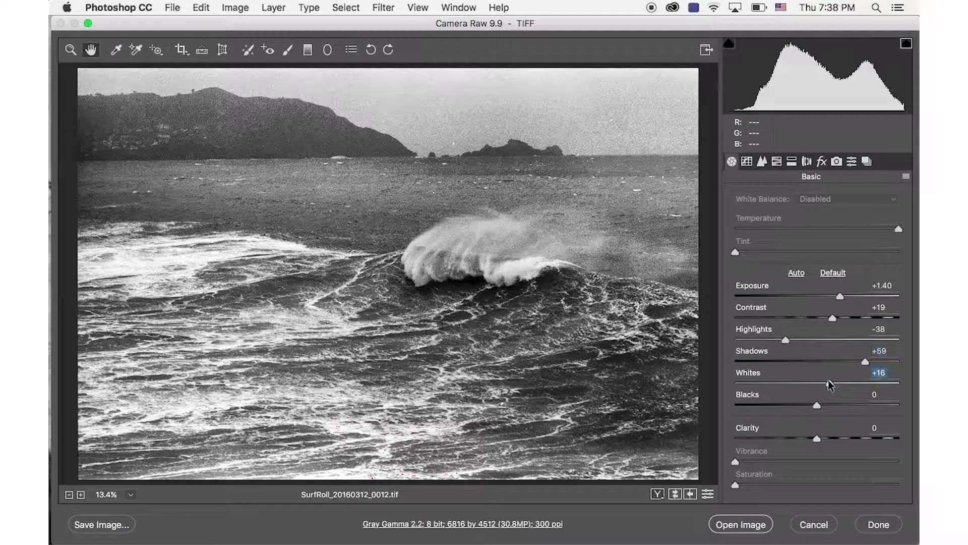
drag(817, 438, 829, 437)
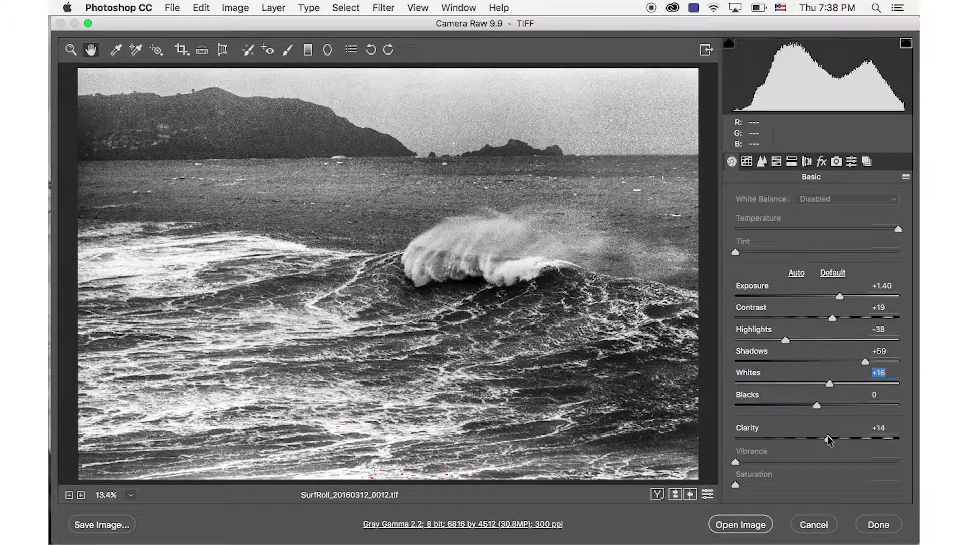
drag(831, 434, 829, 434)
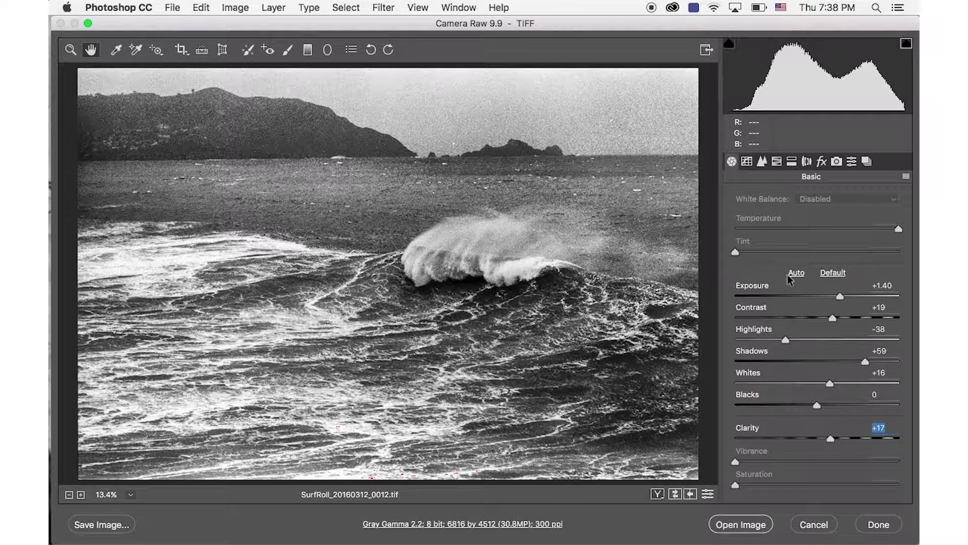
click(287, 51)
Brush -25 Highlights along the bottom edge and left surf, then preset a new +0.50 exposure brush
click(732, 299)
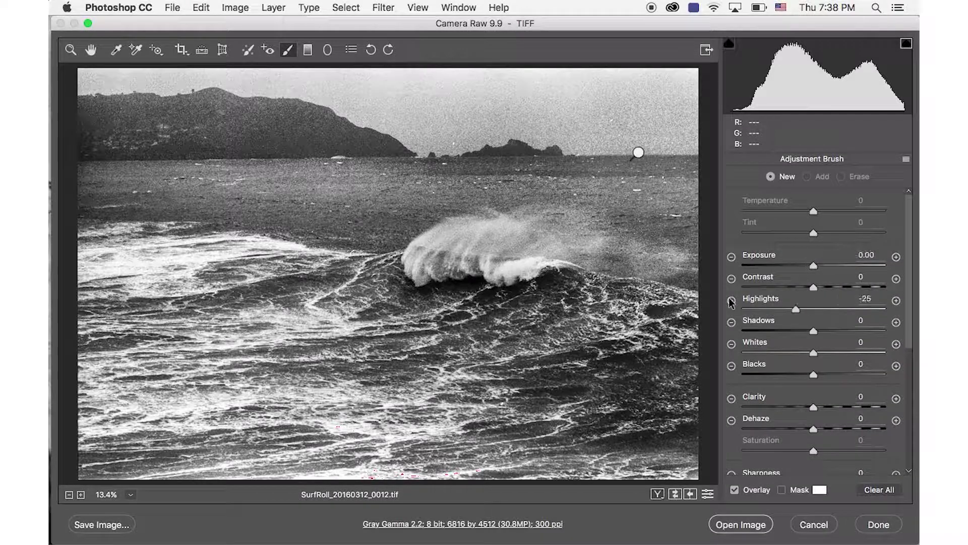
click(398, 478)
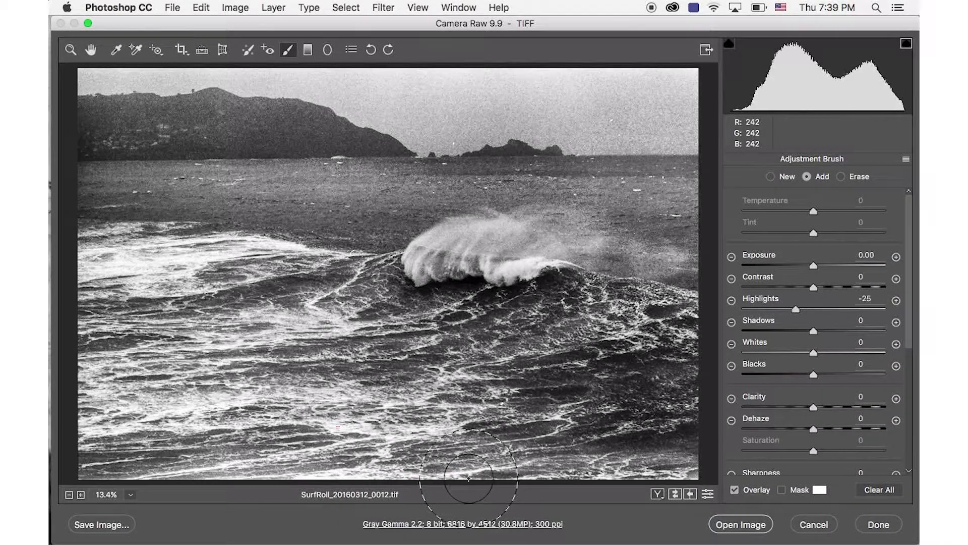
mouse_move(198, 485)
mouse_down()
mouse_move(485, 480)
mouse_move(216, 480)
mouse_move(281, 491)
mouse_move(439, 476)
mouse_up()
mouse_move(192, 288)
mouse_down()
mouse_move(152, 270)
mouse_move(116, 285)
mouse_move(152, 303)
mouse_move(169, 337)
mouse_move(108, 354)
mouse_move(227, 268)
mouse_move(272, 274)
mouse_move(101, 298)
mouse_move(106, 321)
mouse_up()
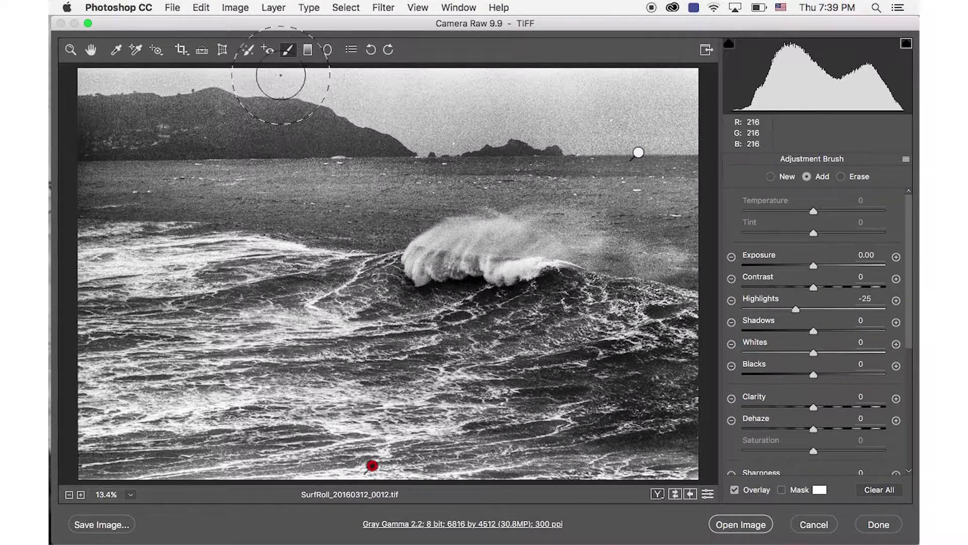
click(897, 257)
Give the new brush Contrast +6, Clarity +5, Dehaze +3, shrink it, and zoom to 50% on the wave
drag(814, 286, 818, 286)
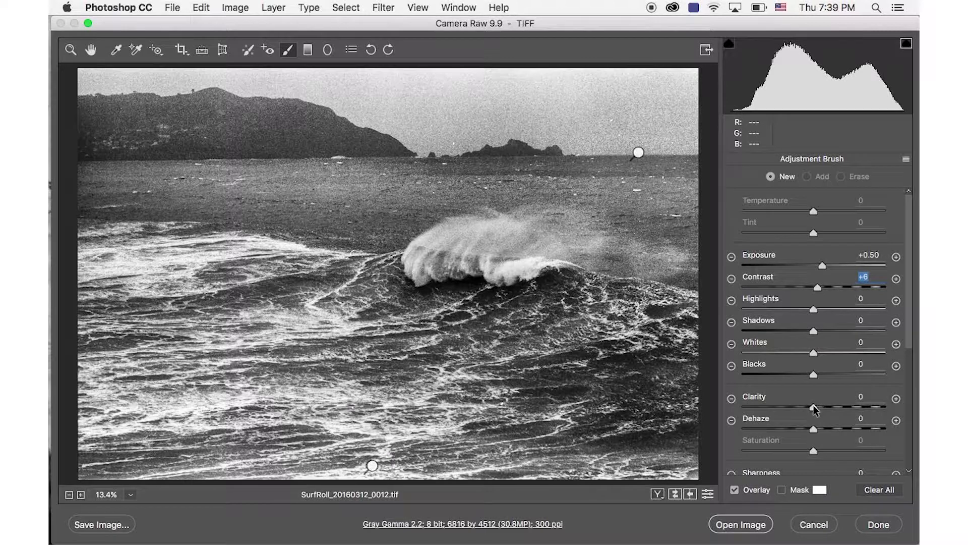
drag(814, 407, 817, 428)
click(816, 428)
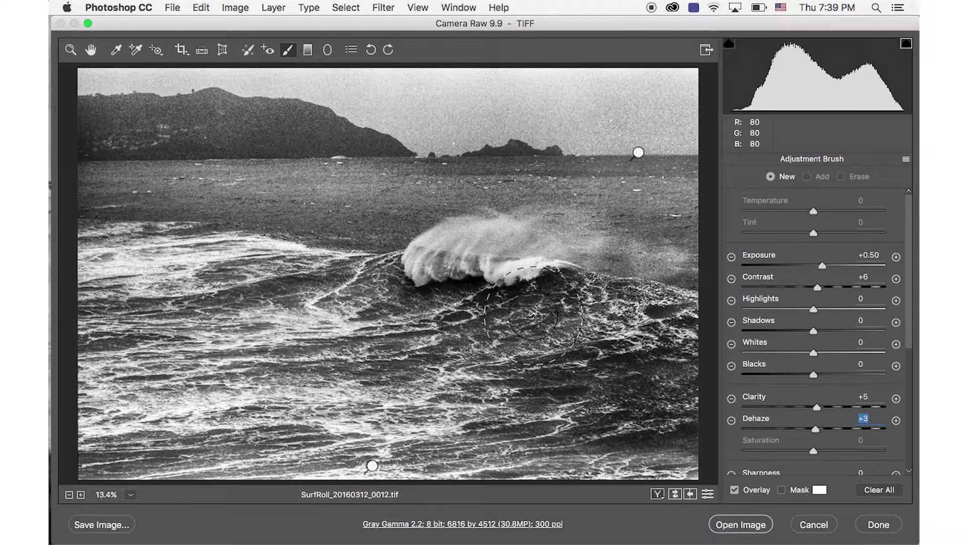
key(bracketleft)
key(bracketleft)
key(bracketleft)
key(bracketleft)
key(bracketleft)
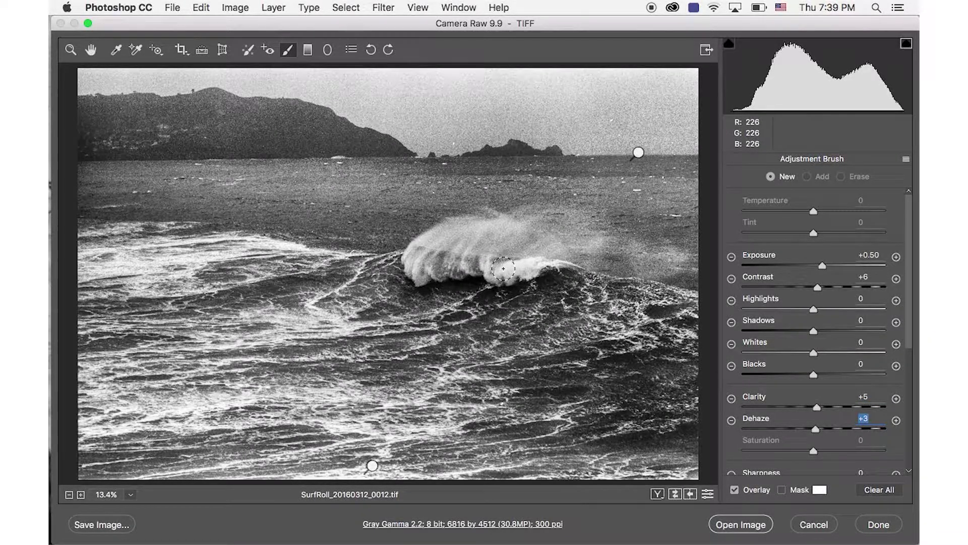
super+click(504, 269)
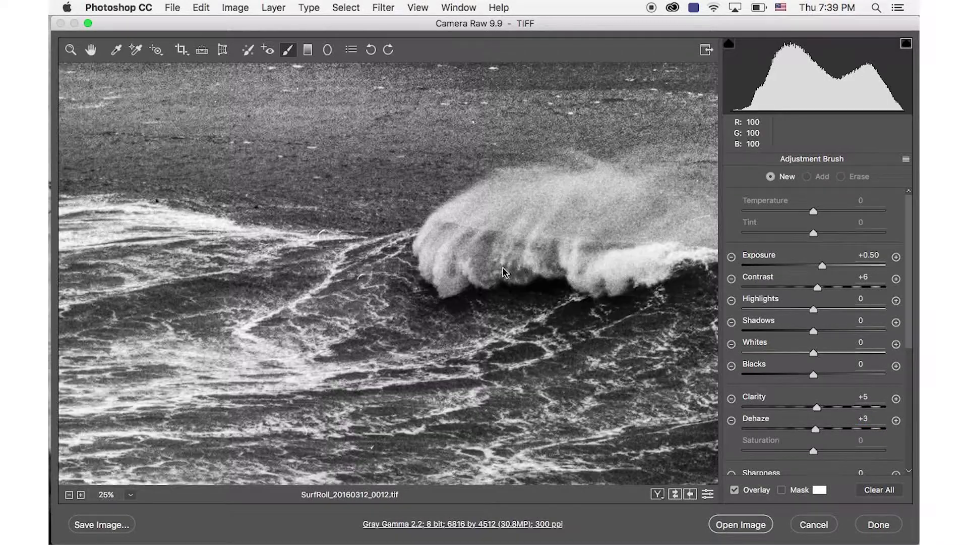
key(super+equal)
key(super+equal)
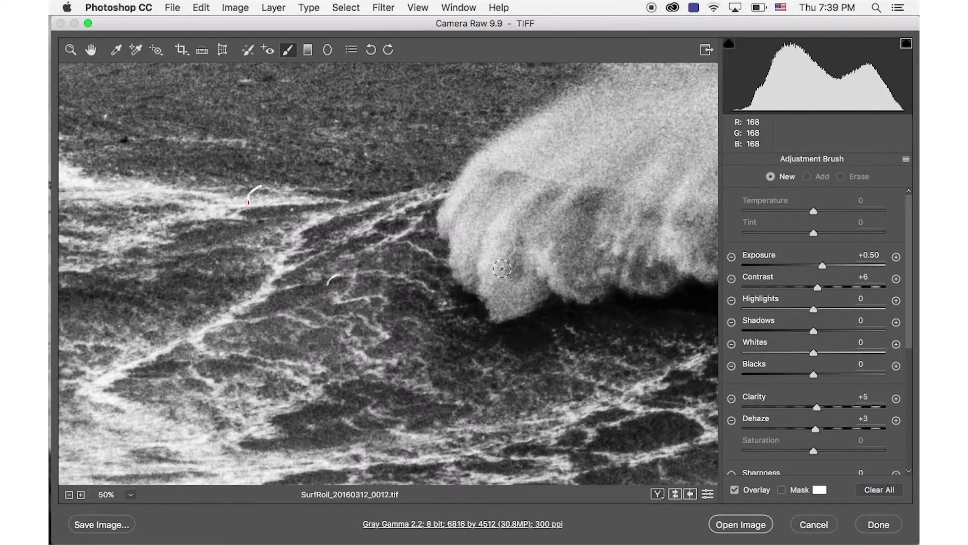
scroll(461, 273, right, 10)
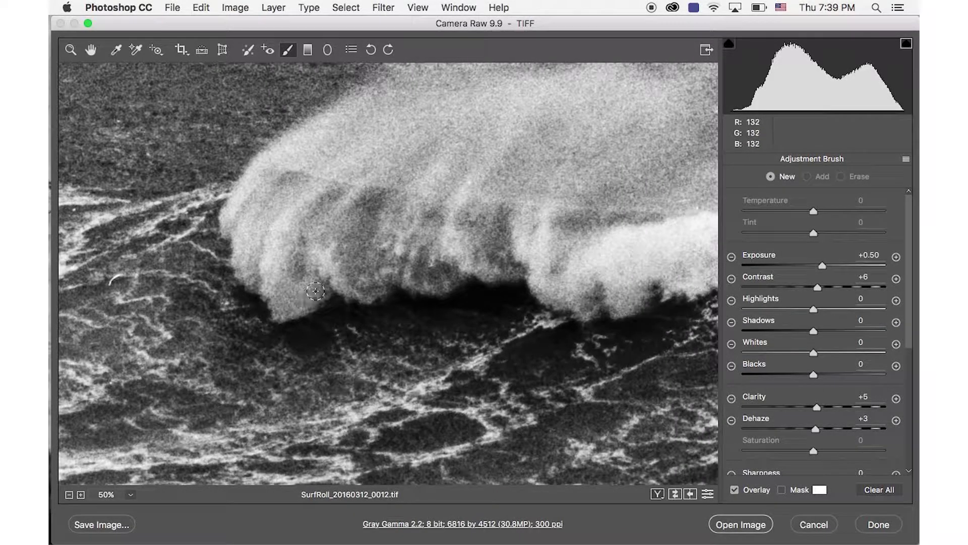
Paint the brightening along the wave's lower edge, face and left side
mouse_move(316, 291)
mouse_down()
mouse_move(284, 283)
mouse_move(280, 245)
mouse_move(311, 205)
mouse_up()
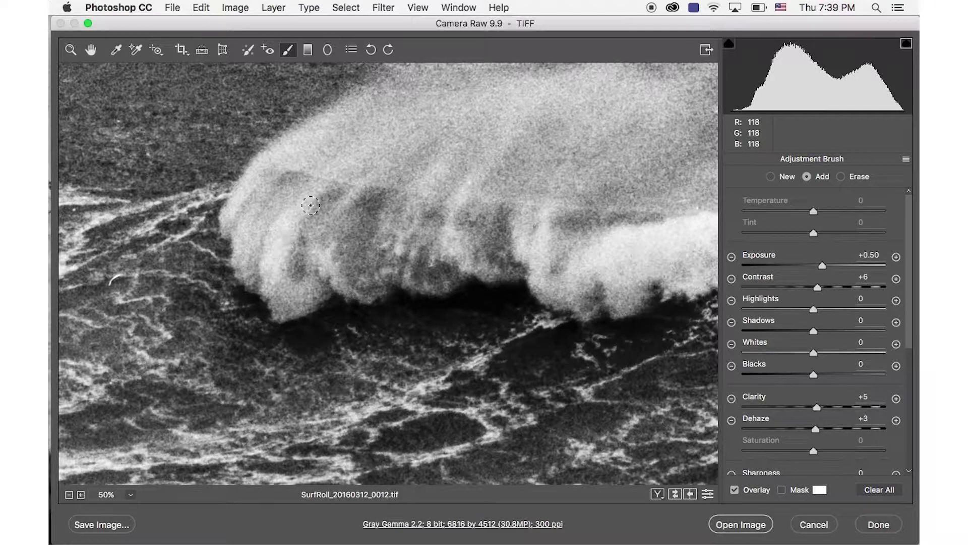
mouse_move(272, 272)
mouse_down()
mouse_move(302, 302)
mouse_move(311, 295)
mouse_move(282, 289)
mouse_move(273, 248)
mouse_move(320, 184)
mouse_move(361, 292)
mouse_move(345, 288)
mouse_move(336, 249)
mouse_move(355, 210)
mouse_up()
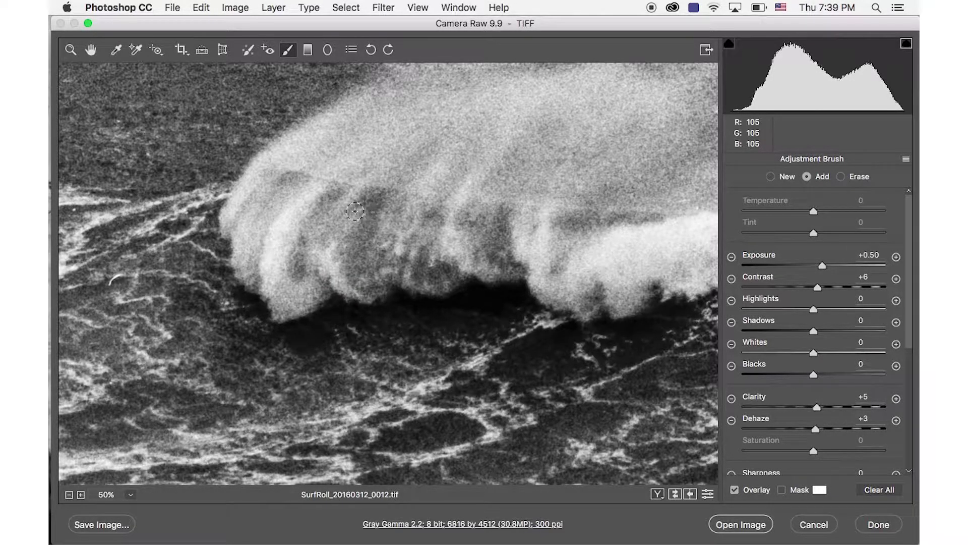
mouse_move(324, 277)
mouse_down()
mouse_move(421, 279)
mouse_move(416, 250)
mouse_move(441, 193)
mouse_up()
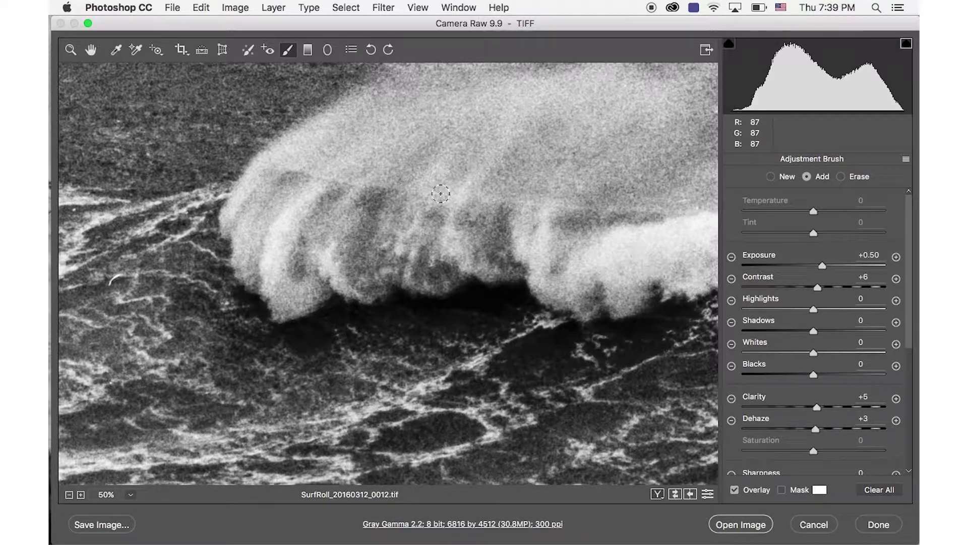
mouse_move(324, 277)
mouse_down()
mouse_move(486, 269)
mouse_move(463, 221)
mouse_up()
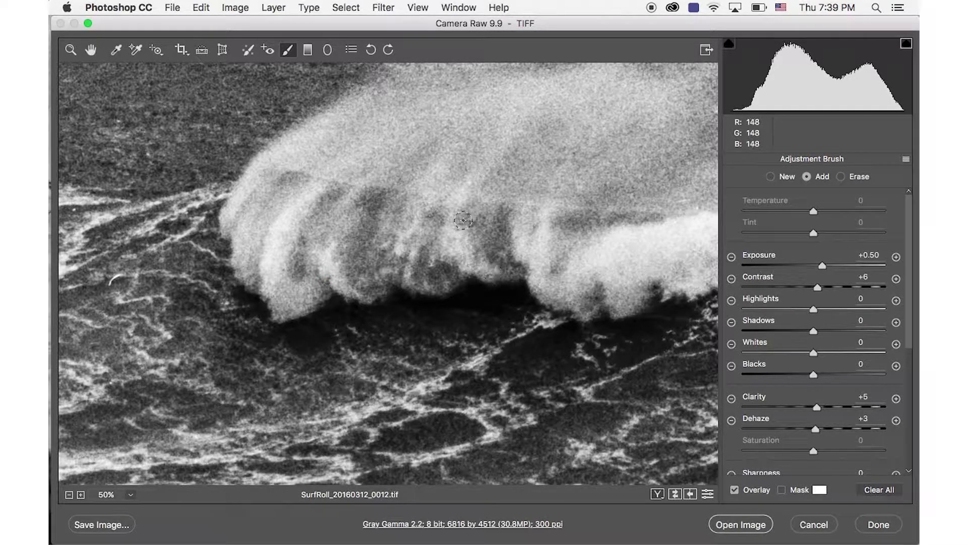
mouse_move(325, 277)
mouse_down()
mouse_move(551, 273)
mouse_move(561, 286)
mouse_move(553, 212)
mouse_up()
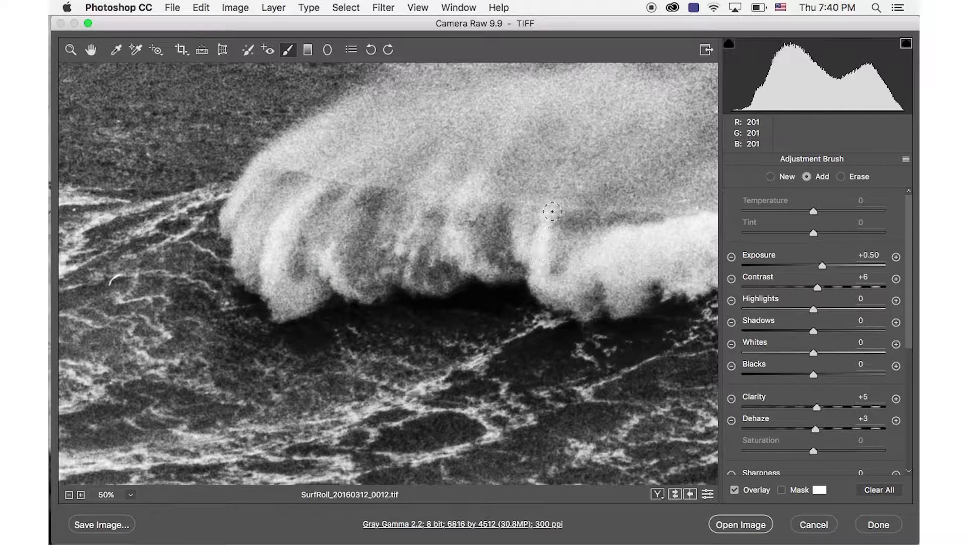
mouse_move(558, 296)
mouse_down()
mouse_move(530, 245)
mouse_move(534, 207)
mouse_up()
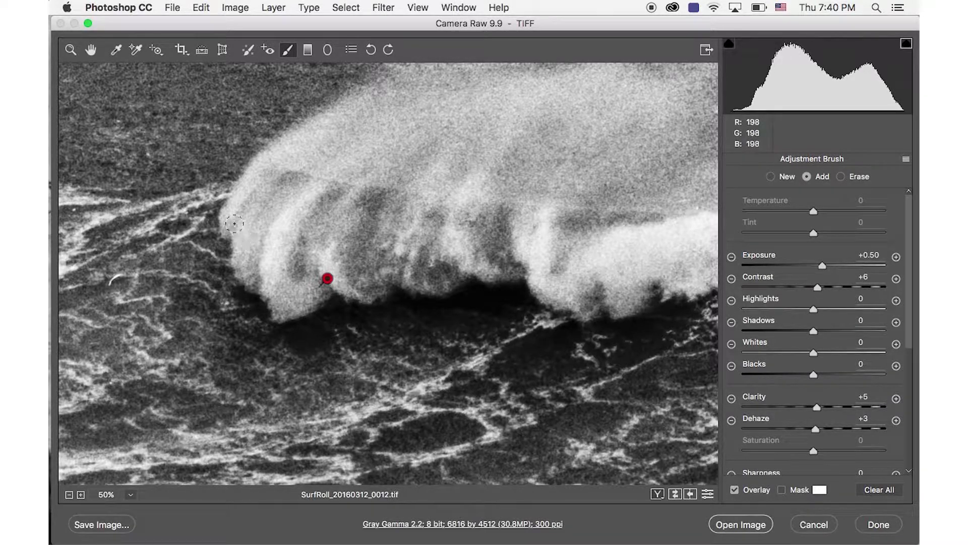
mouse_move(234, 224)
mouse_down()
mouse_move(238, 201)
mouse_move(284, 162)
mouse_up()
mouse_move(233, 223)
mouse_down()
mouse_move(246, 266)
mouse_move(277, 197)
mouse_move(254, 257)
mouse_up()
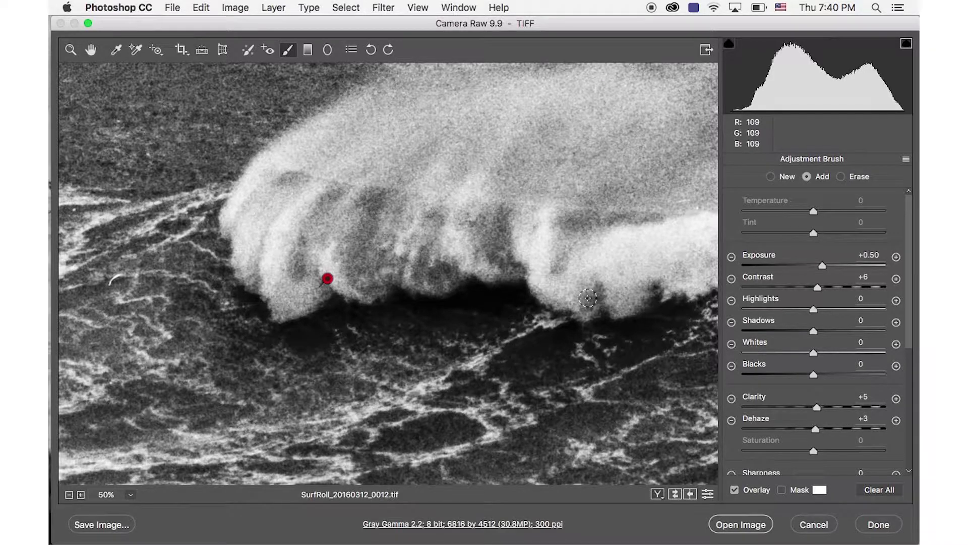
mouse_move(588, 298)
mouse_down()
mouse_move(597, 242)
mouse_move(607, 293)
mouse_move(621, 307)
mouse_move(635, 250)
mouse_up()
Extend the brightening across the wave's right crest
scroll(647, 367, right, 8)
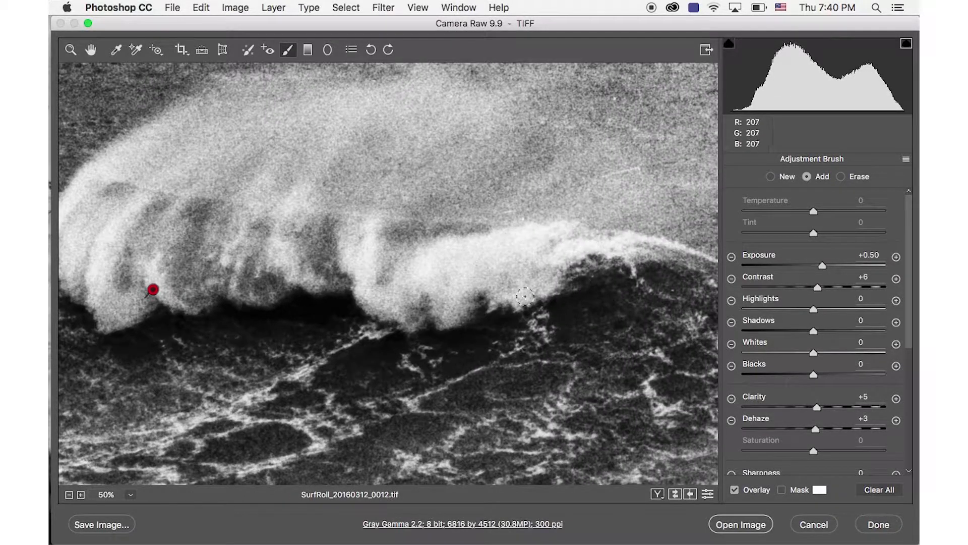
drag(505, 303, 585, 241)
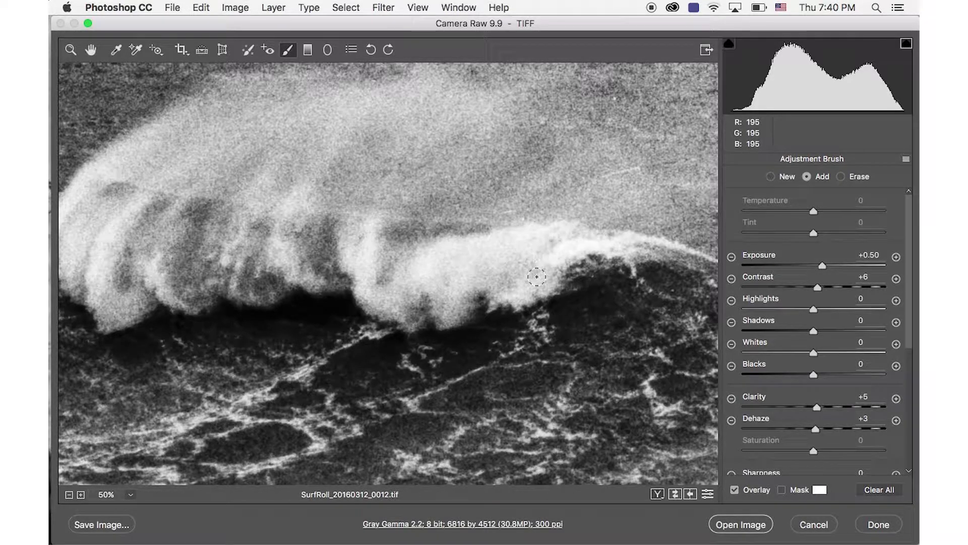
mouse_move(473, 290)
mouse_down()
mouse_move(462, 311)
mouse_move(489, 264)
mouse_move(535, 238)
mouse_up()
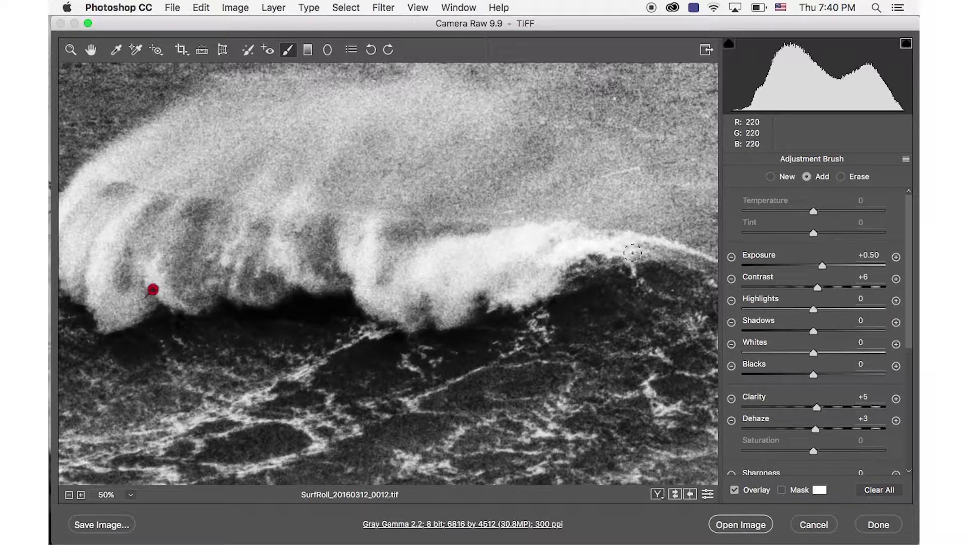
drag(633, 250, 663, 259)
scroll(417, 227, right, 3)
scroll(416, 227, up, 2)
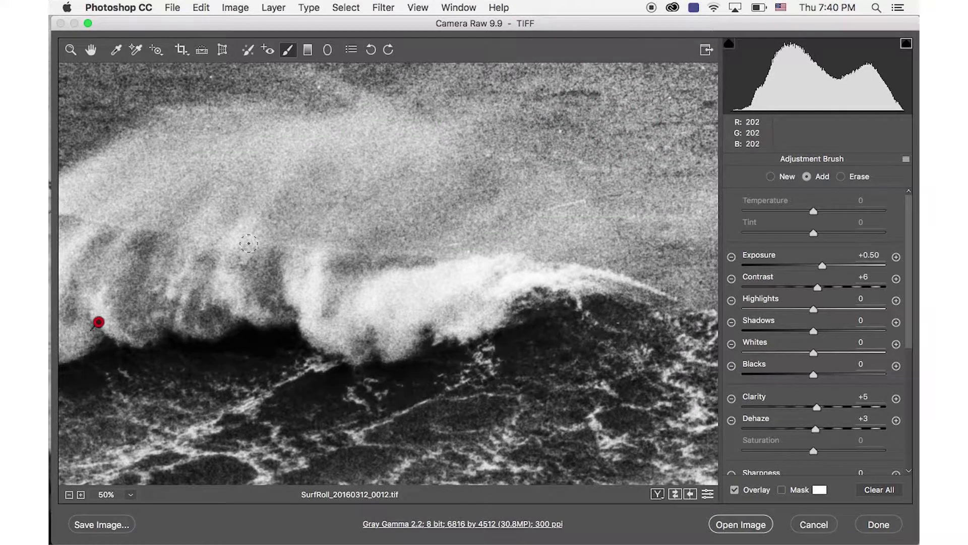
Brighten the rising spray streaks toward the upper right and upper left, then zoom out
mouse_move(248, 244)
mouse_down()
mouse_move(275, 178)
mouse_move(363, 141)
mouse_up()
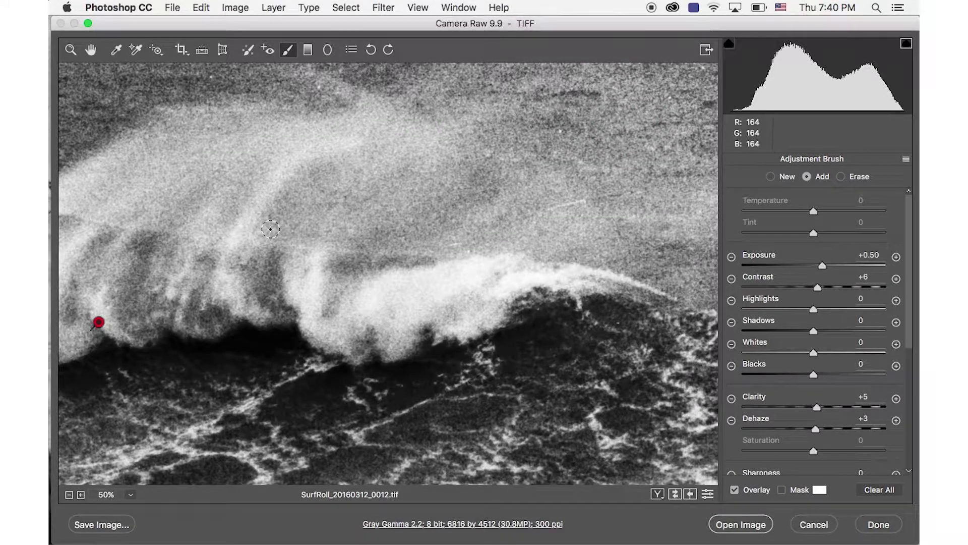
mouse_move(313, 218)
mouse_down()
mouse_move(301, 195)
mouse_move(404, 139)
mouse_up()
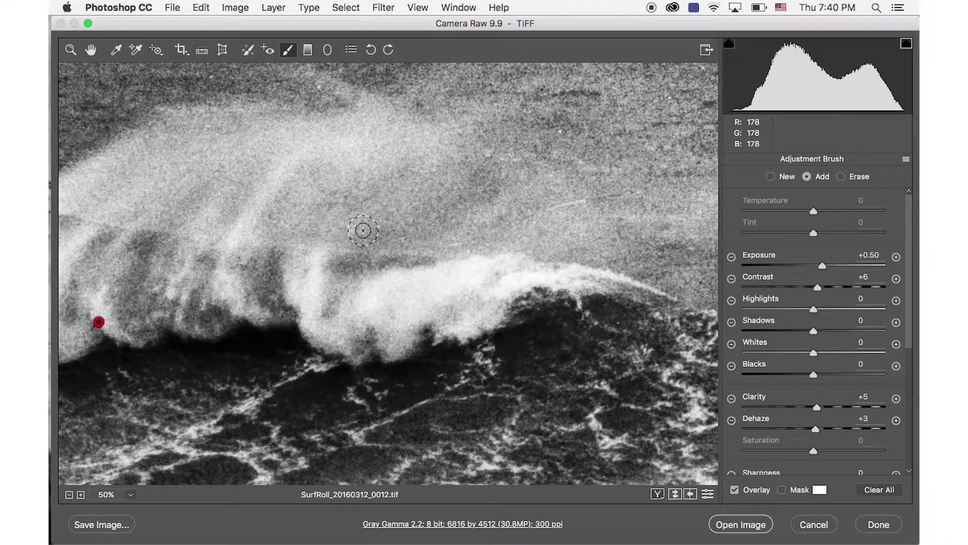
drag(359, 227, 459, 171)
mouse_move(424, 226)
mouse_down()
mouse_move(406, 232)
mouse_move(529, 180)
mouse_up()
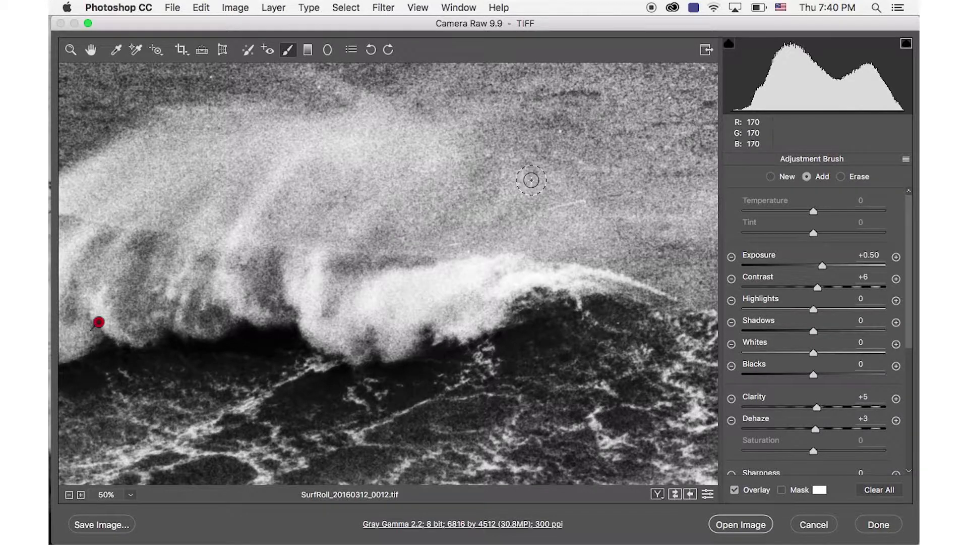
drag(486, 260, 580, 212)
mouse_move(116, 202)
mouse_down()
mouse_move(175, 154)
mouse_move(224, 154)
mouse_up()
scroll(478, 230, left, 10)
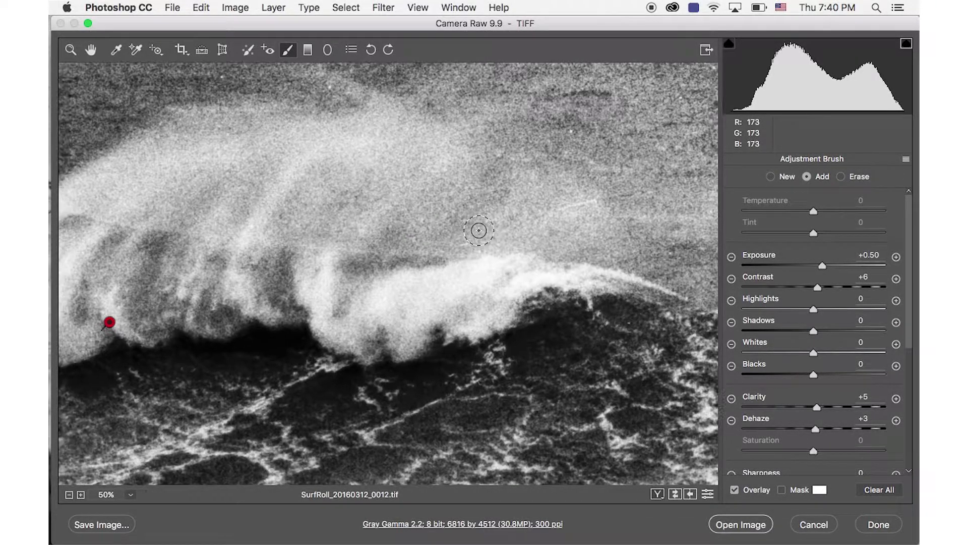
scroll(479, 230, left, 2)
key(super+minus)
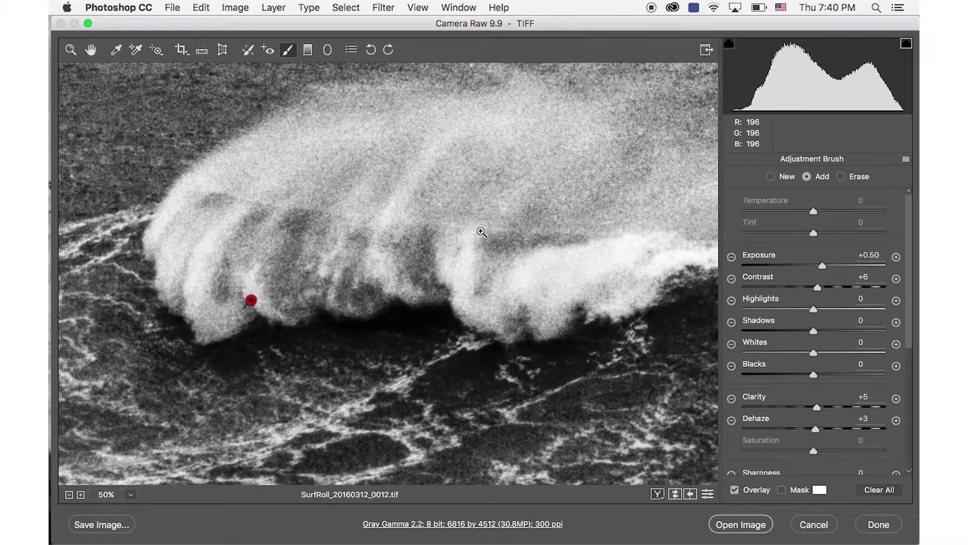
scroll(479, 231, left, 4)
Compare original and edited photo in side-by-side and split Before/After views, then return to single view
key(super+minus)
key(super+minus)
key(super+minus)
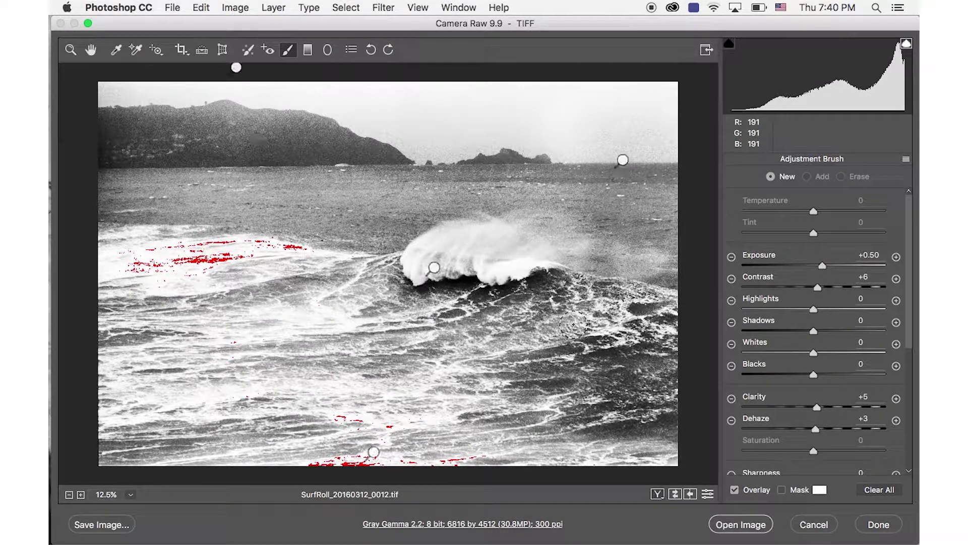
key(p)
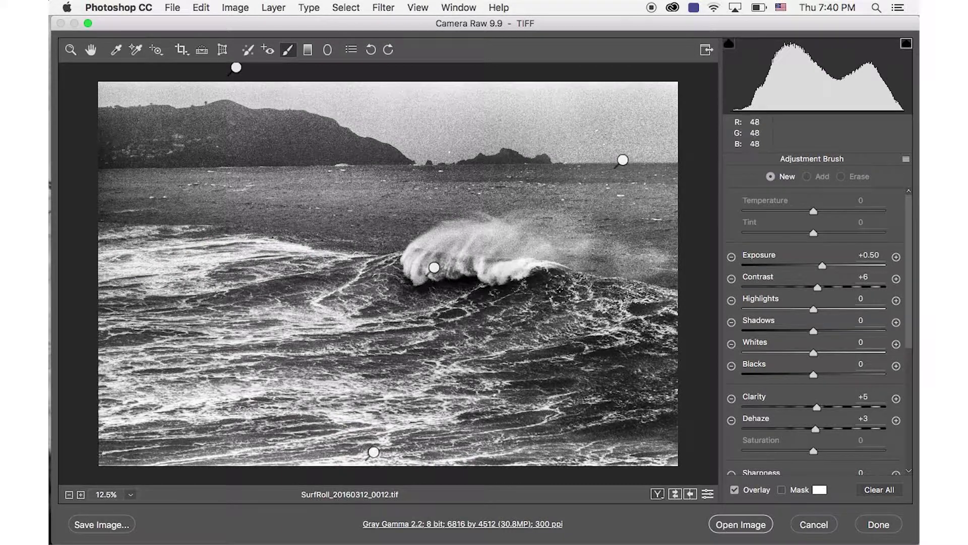
click(657, 495)
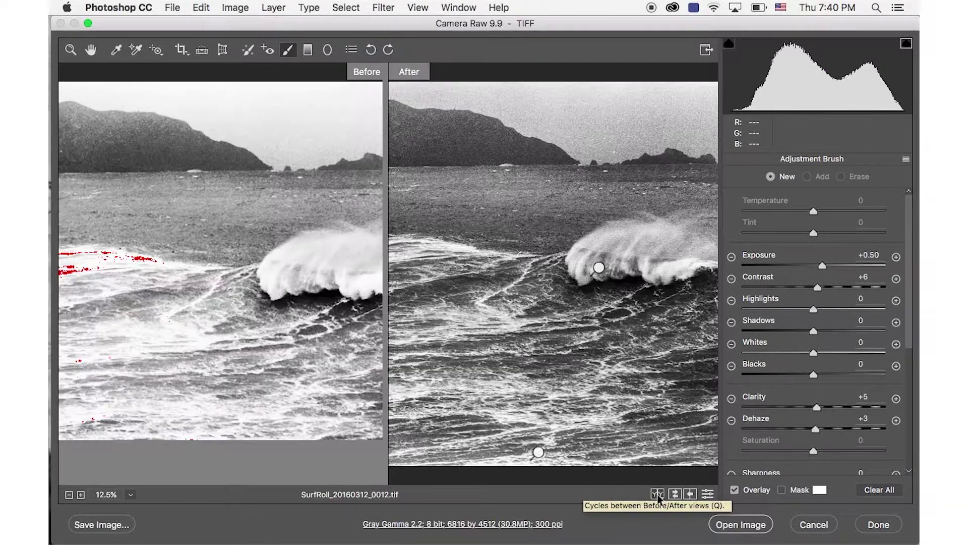
scroll(550, 335, right, 10)
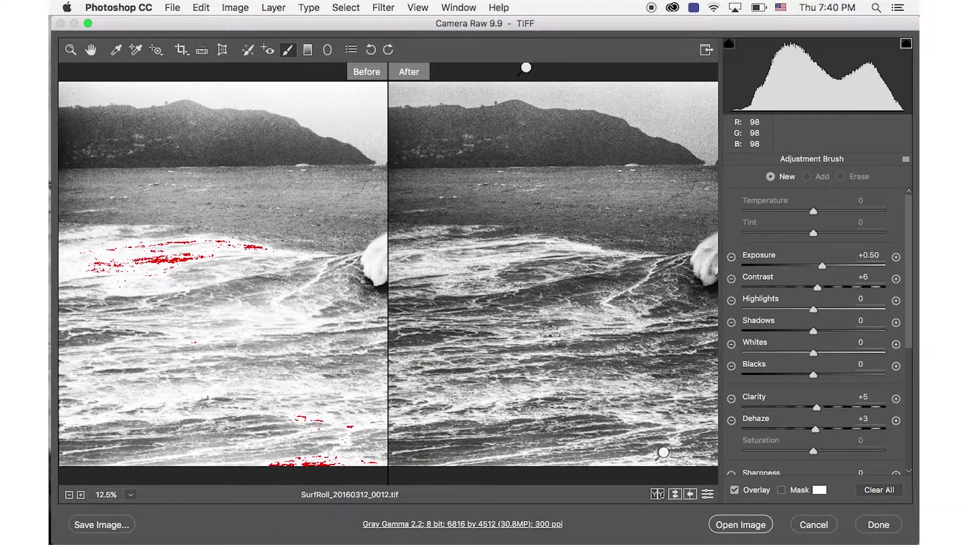
scroll(550, 335, left, 5)
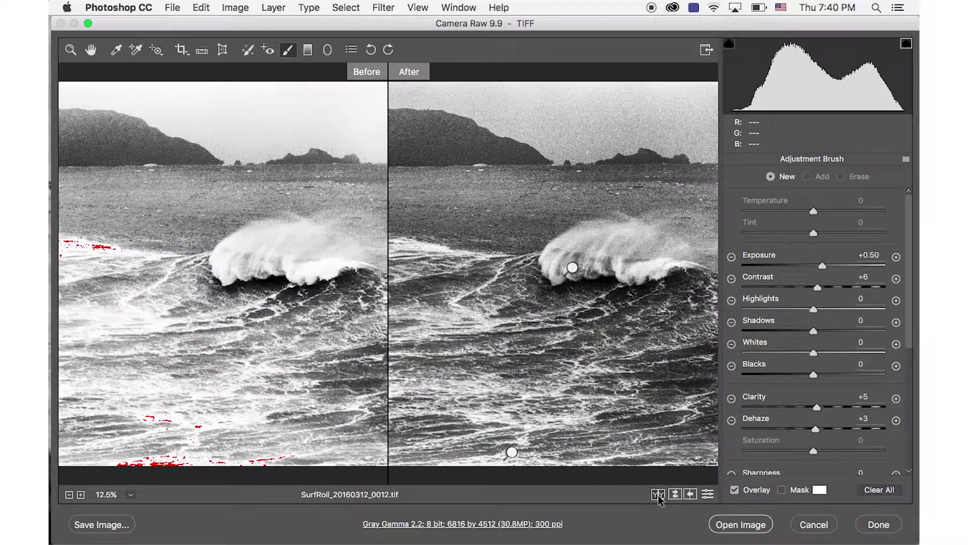
click(658, 495)
click(658, 495)
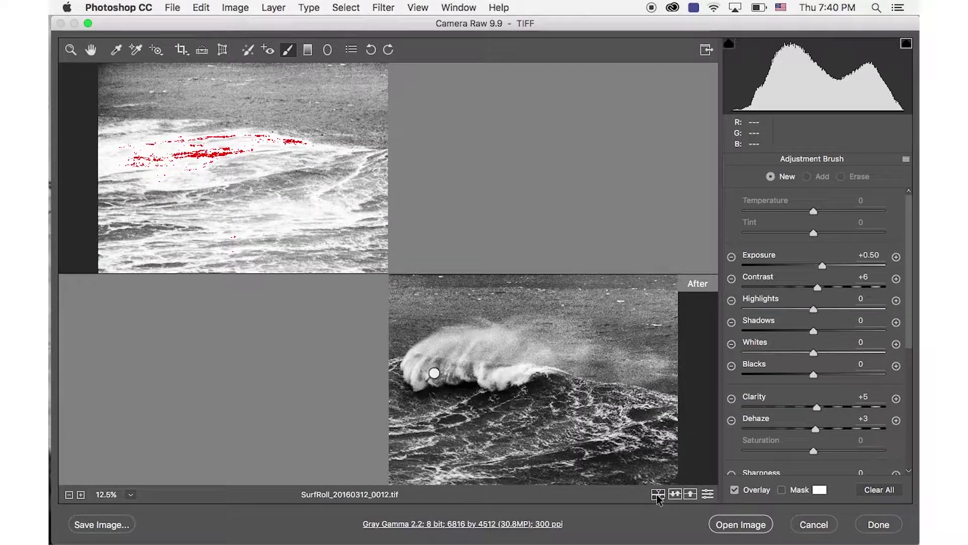
click(657, 494)
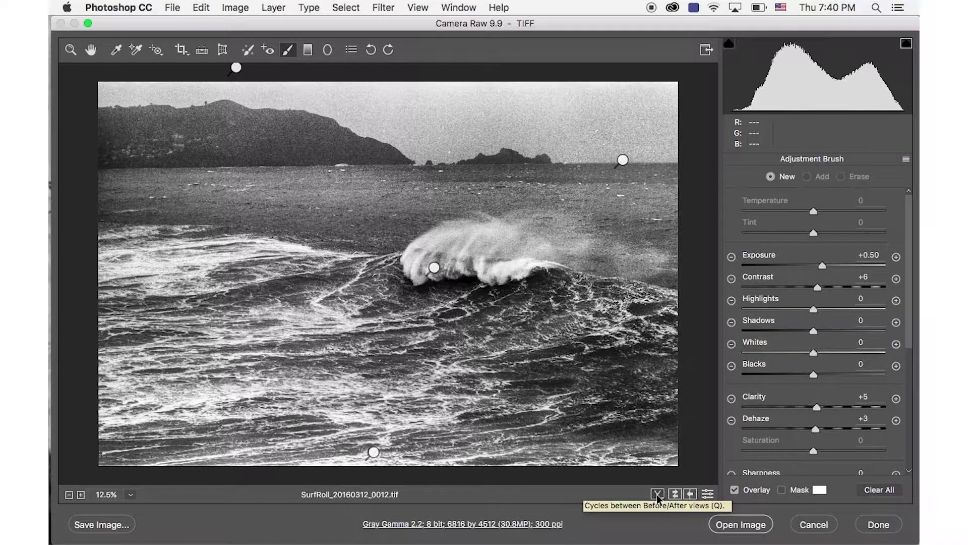
click(91, 50)
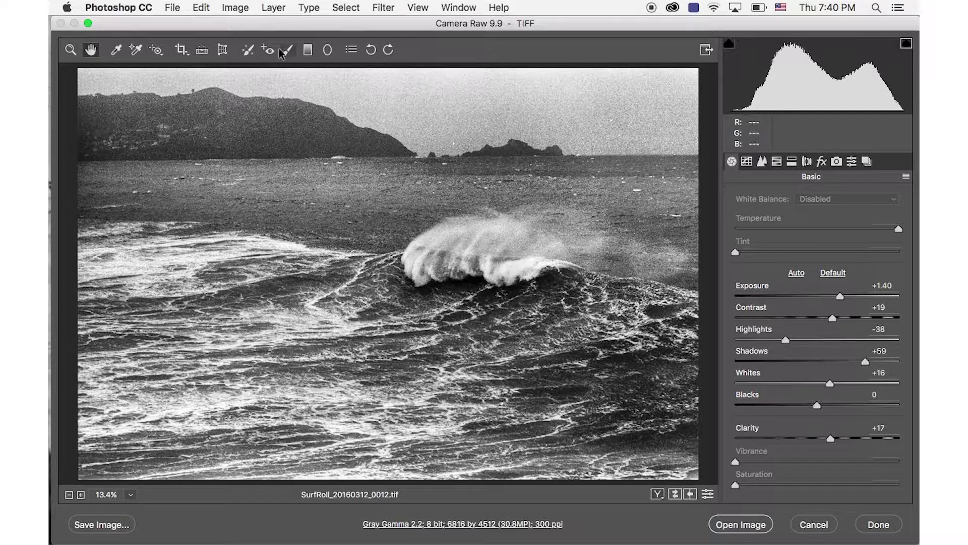
Paint an Exposure -0.50, Blacks -10 brush adjustment over the upper-left hills and along the horizon
click(288, 49)
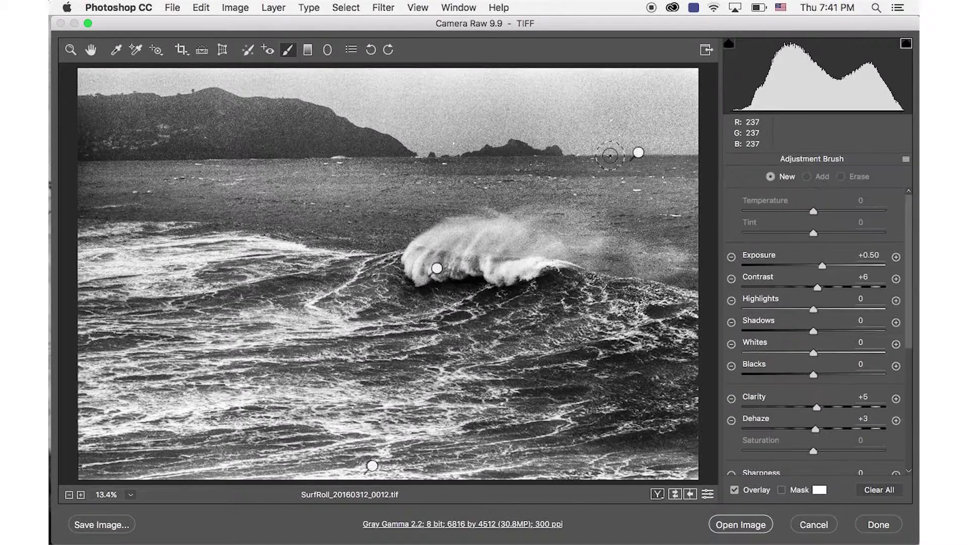
click(732, 258)
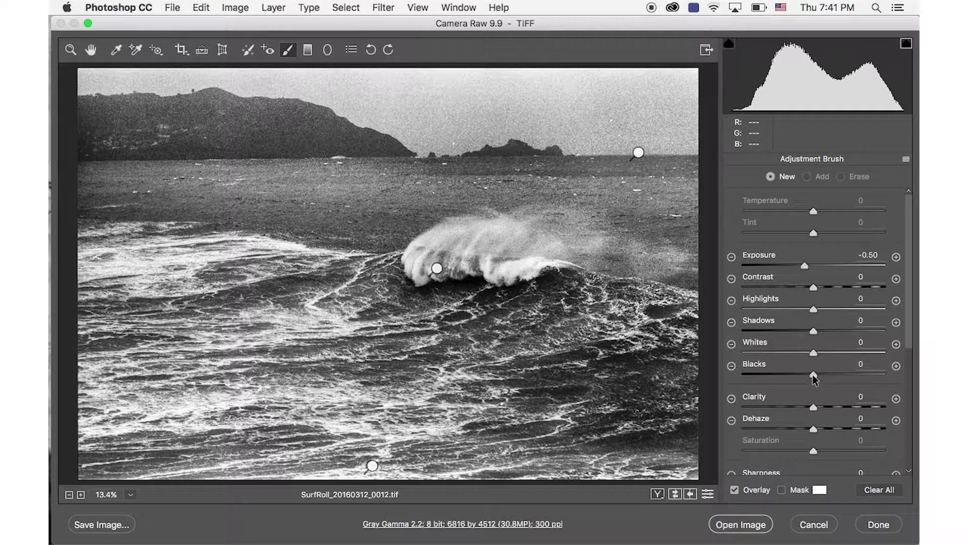
drag(813, 374, 806, 374)
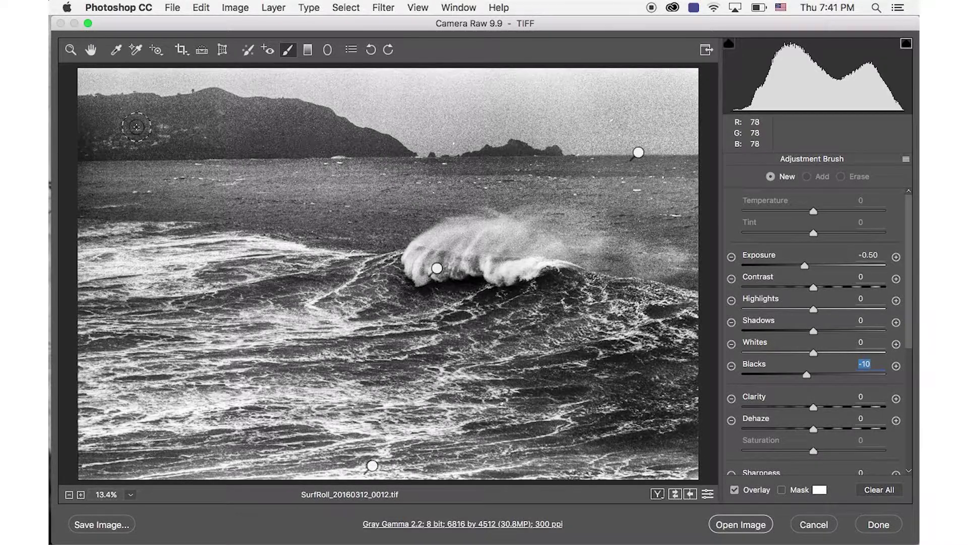
mouse_move(96, 121)
mouse_down()
mouse_move(296, 127)
mouse_move(332, 139)
mouse_move(117, 144)
mouse_move(85, 132)
mouse_move(141, 117)
mouse_move(311, 129)
mouse_up()
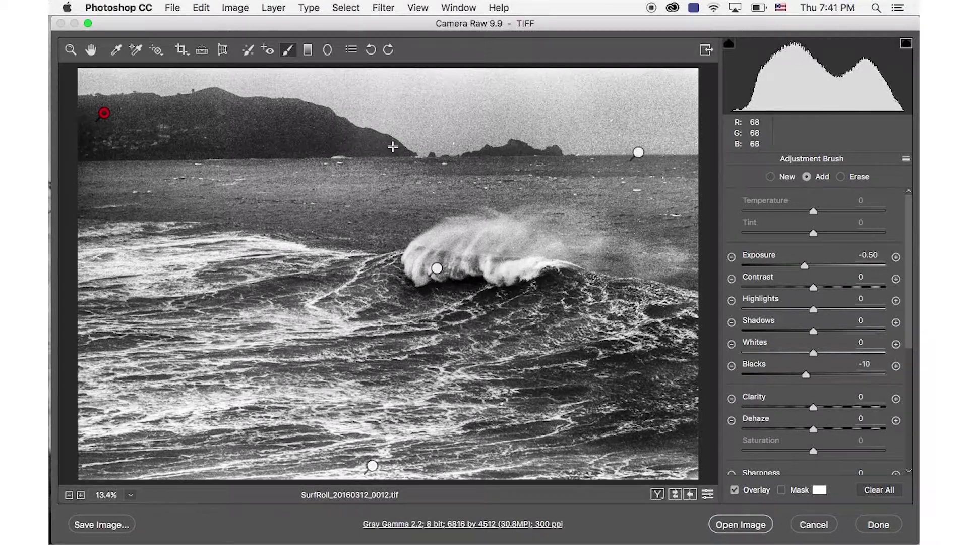
mouse_move(394, 147)
mouse_down()
mouse_move(353, 137)
mouse_move(370, 150)
mouse_move(324, 125)
mouse_up()
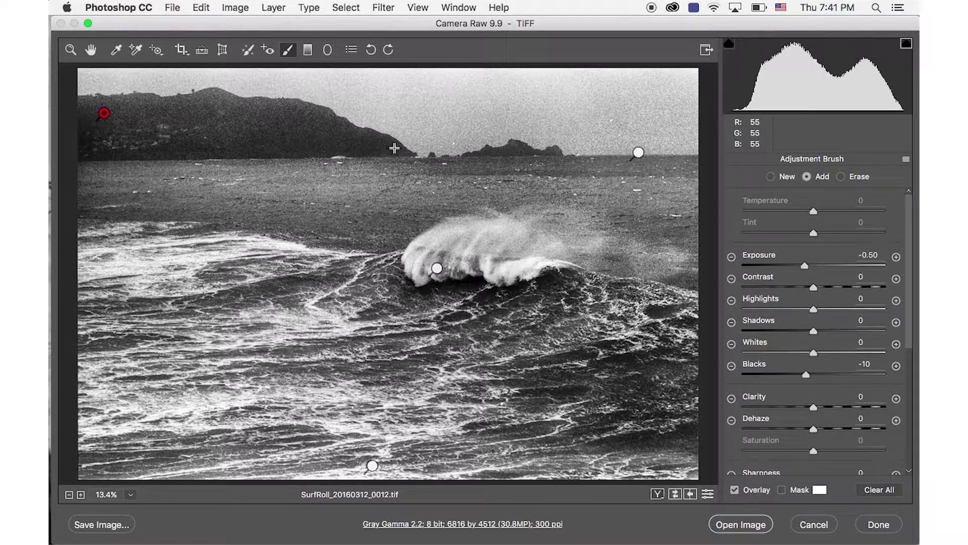
drag(396, 151, 410, 154)
drag(484, 156, 509, 151)
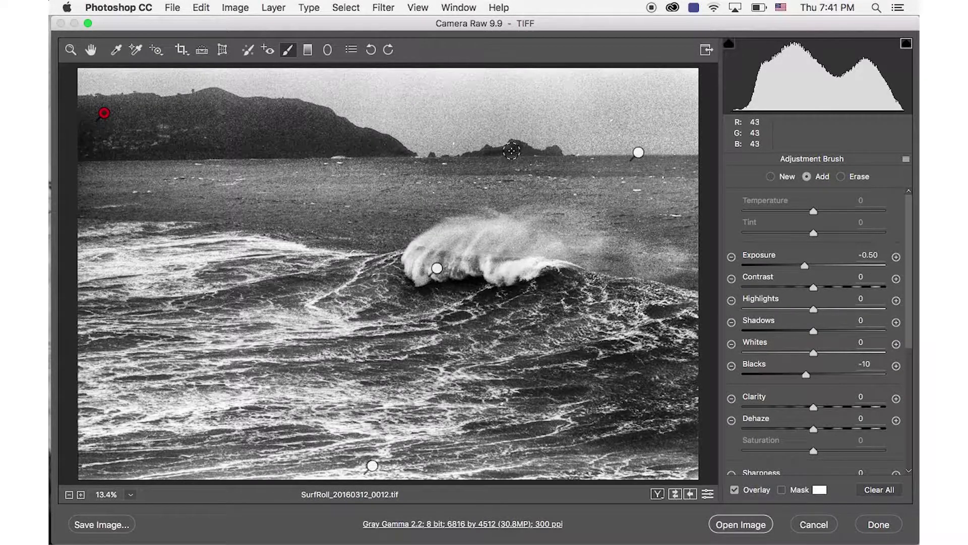
Turn on Auto Mask so the Adjustment Brush strokes stay confined to edges
scroll(796, 301, down, 3)
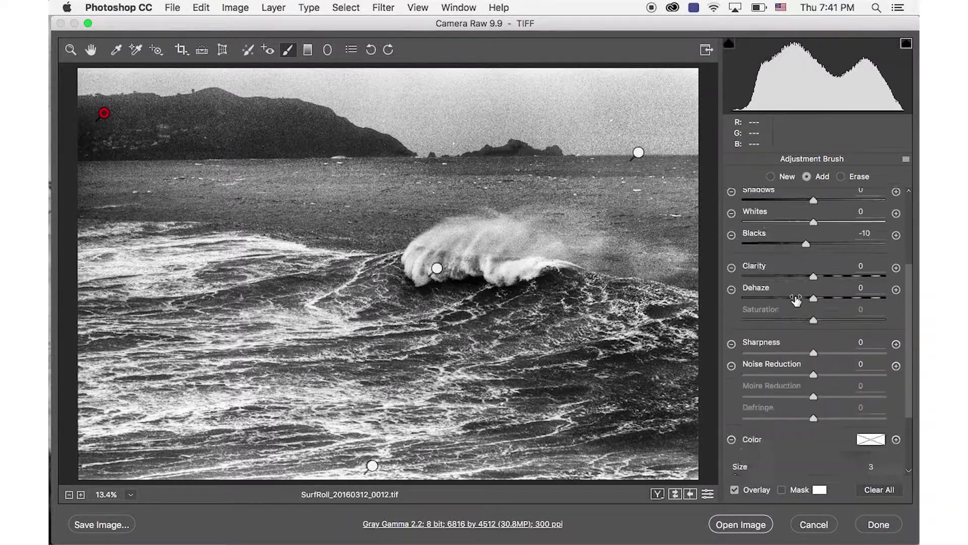
scroll(796, 301, down, 3)
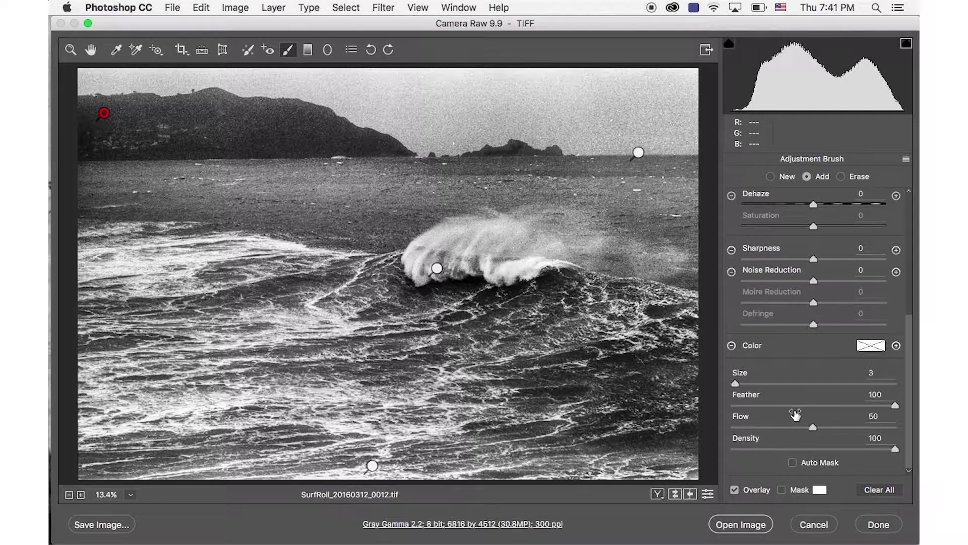
click(793, 463)
Paint the darkening along the island's horizon edge and the hillside, then switch the brush to Erase
mouse_move(508, 150)
mouse_down()
mouse_move(473, 153)
mouse_move(515, 150)
mouse_up()
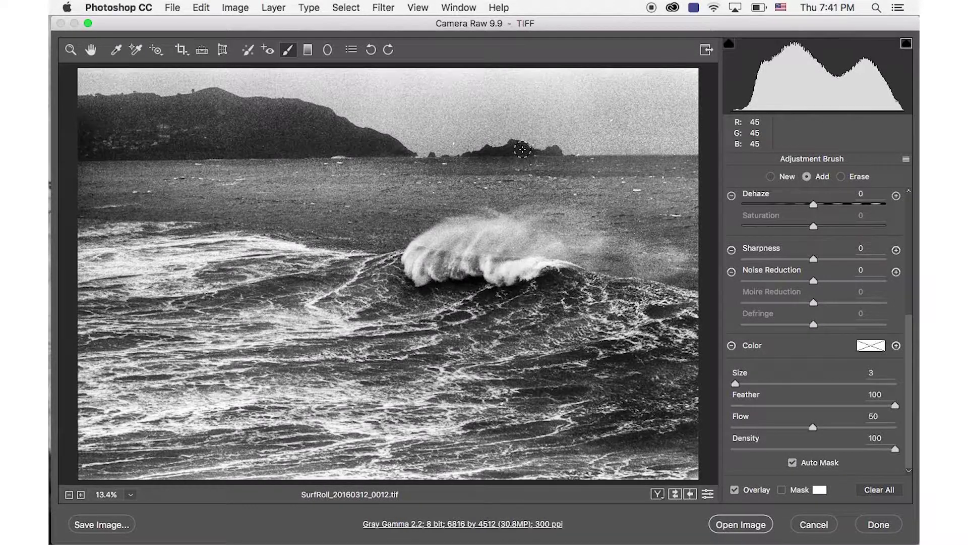
drag(531, 152, 556, 151)
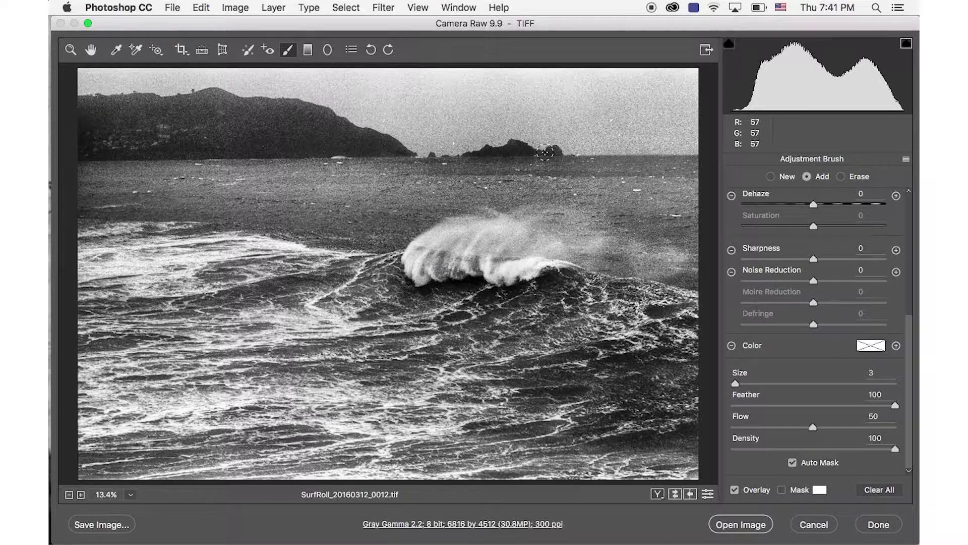
drag(547, 153, 547, 153)
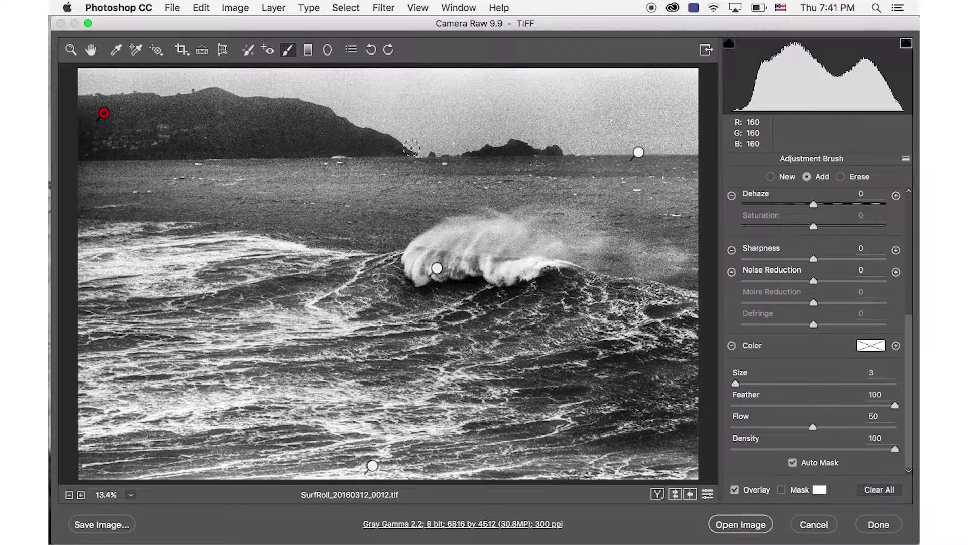
mouse_move(393, 146)
mouse_down()
mouse_move(364, 138)
mouse_move(402, 151)
mouse_move(282, 102)
mouse_move(210, 92)
mouse_move(89, 103)
mouse_up()
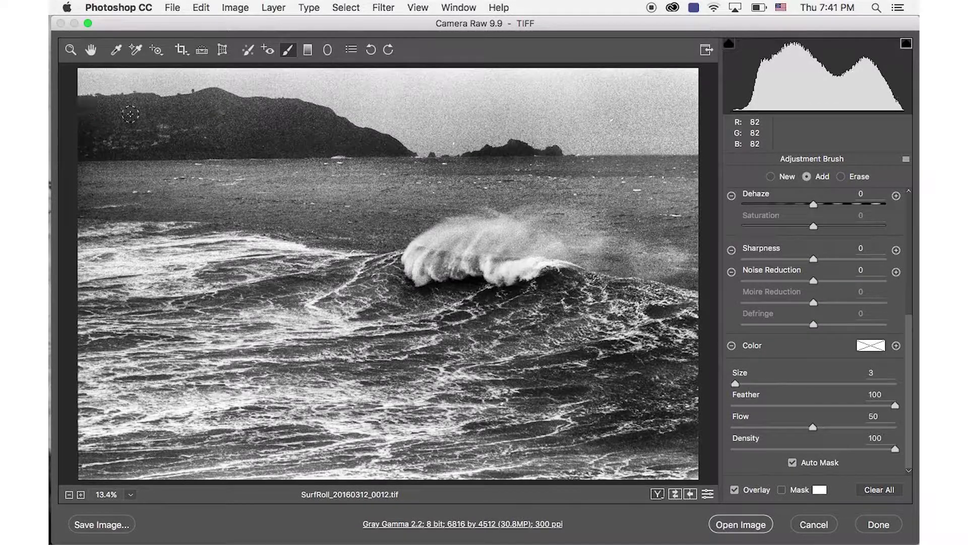
mouse_move(151, 133)
mouse_down()
mouse_move(187, 146)
mouse_move(134, 145)
mouse_up()
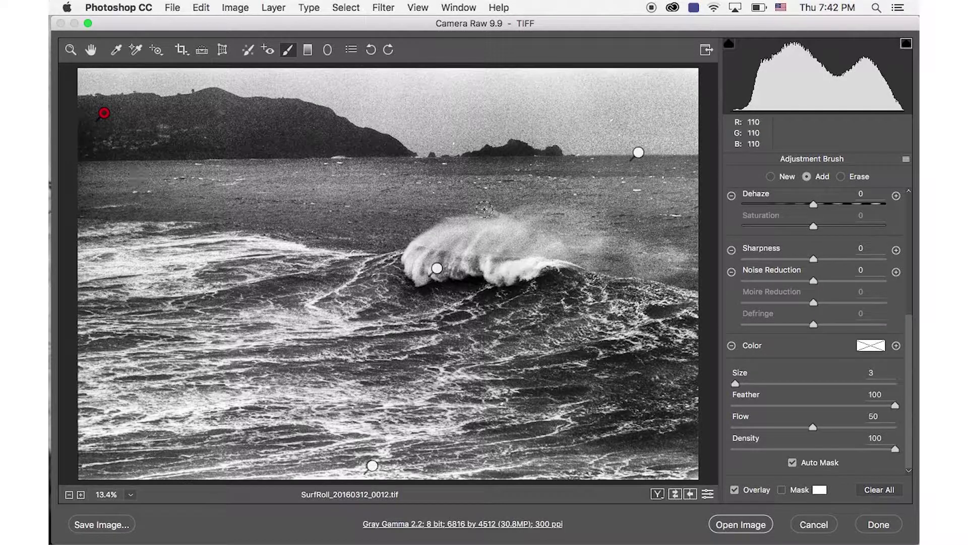
click(840, 176)
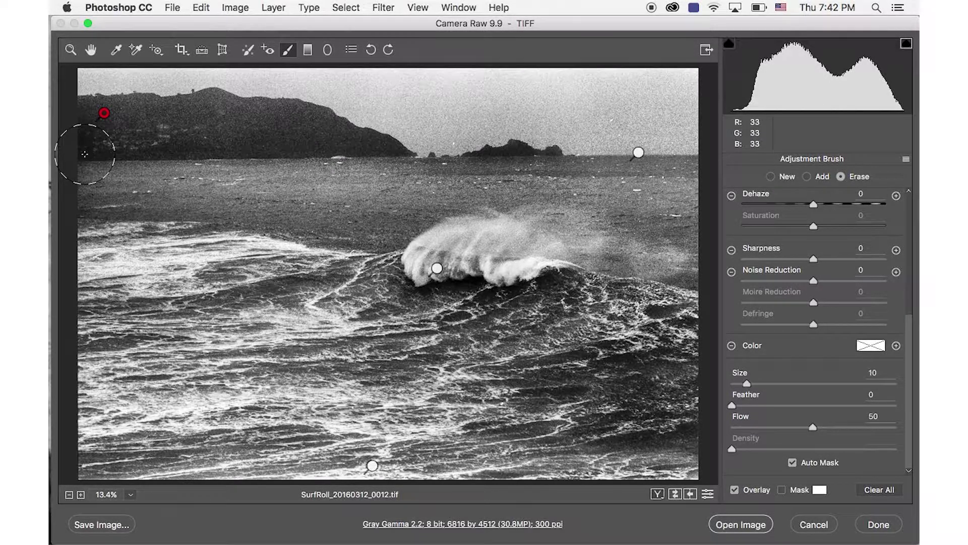
Enlarge the eraser to size 12, zoom out to the whole photo, and leave brush editing
key(bracketright)
key(bracketright)
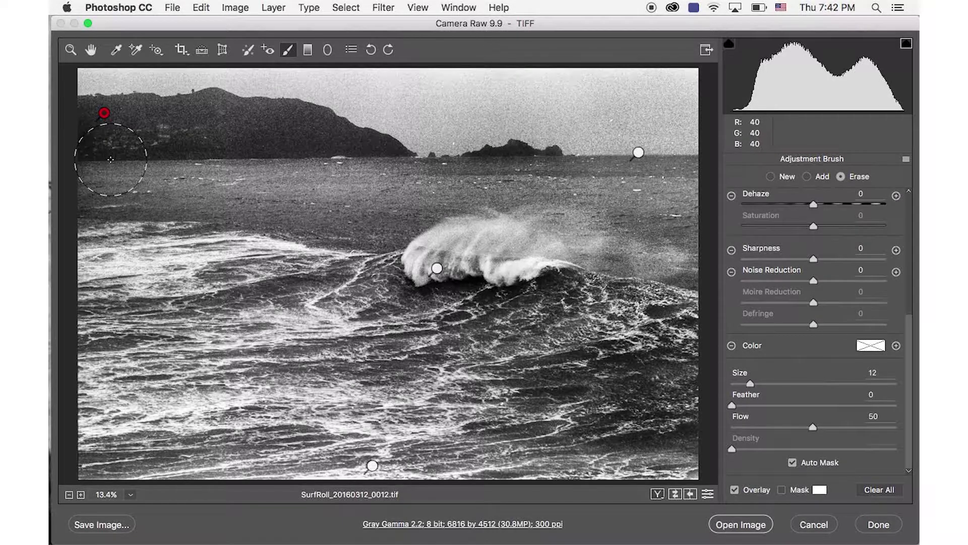
key(super+minus)
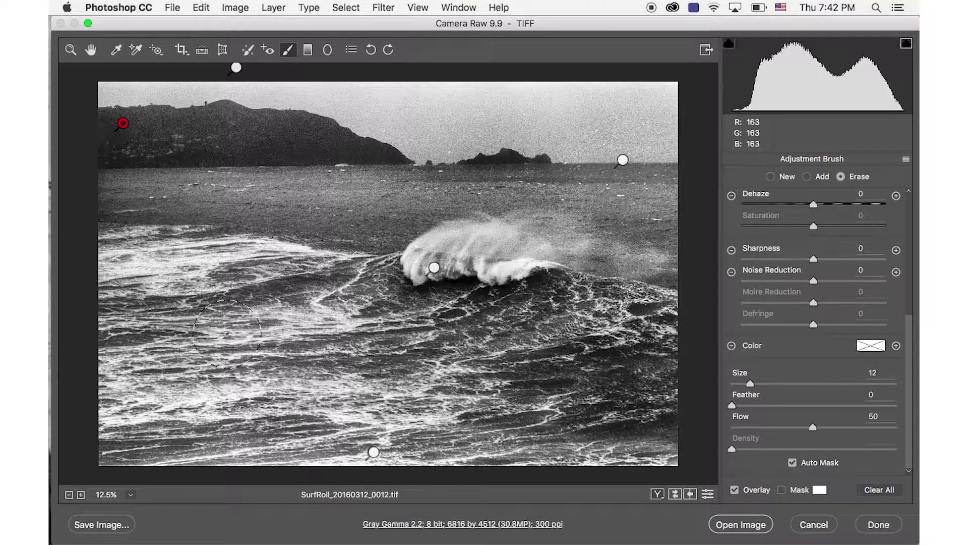
click(90, 50)
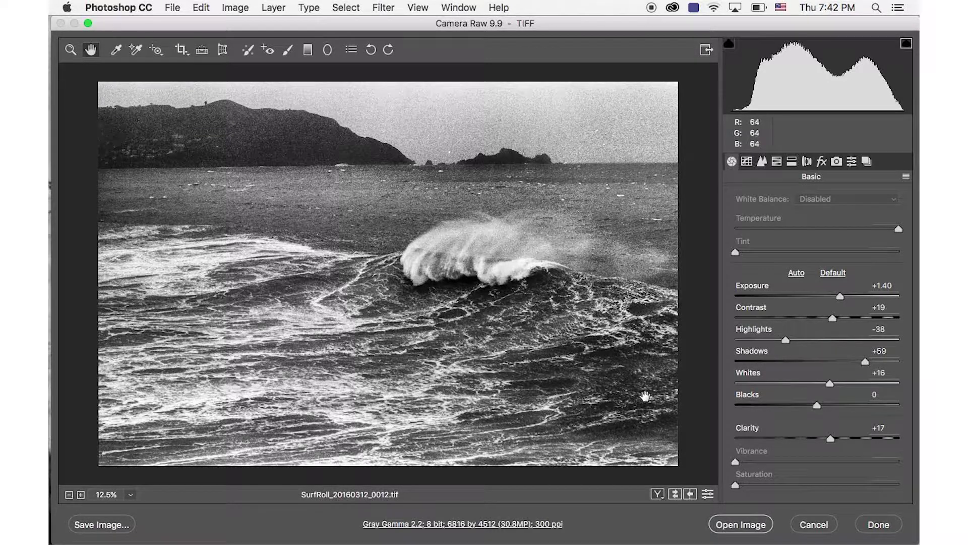
Start a new Adjustment Brush at Exposure +0.50 with brush size 22
click(288, 50)
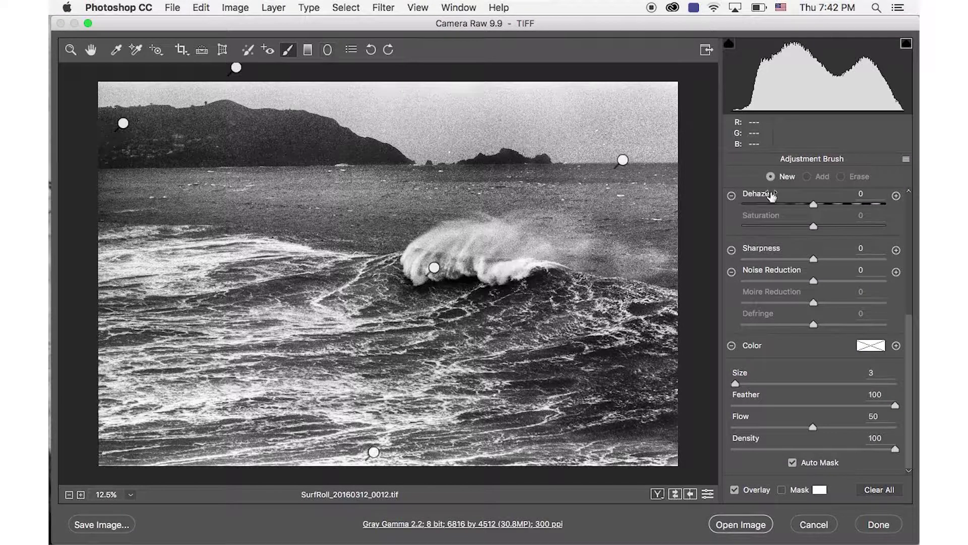
scroll(886, 259, up, 5)
click(896, 257)
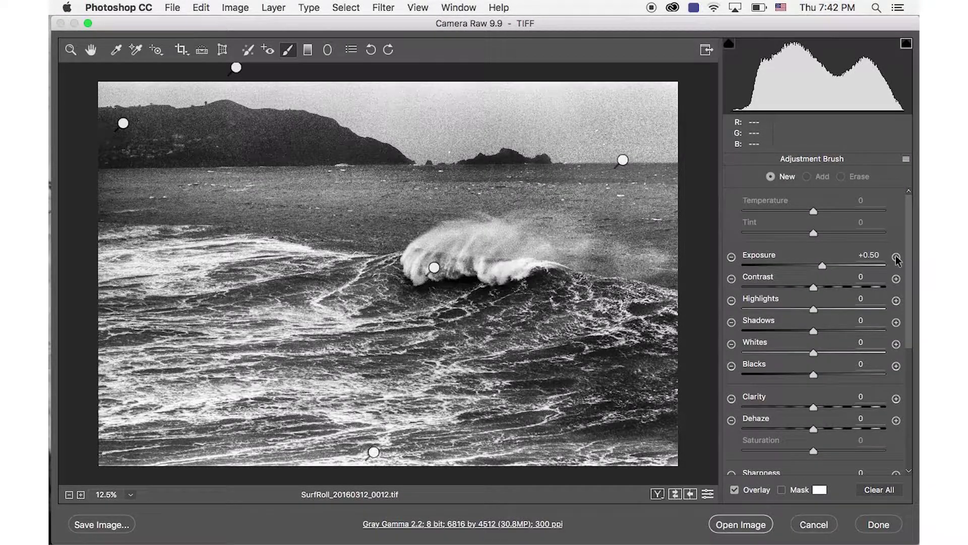
scroll(758, 291, down, 10)
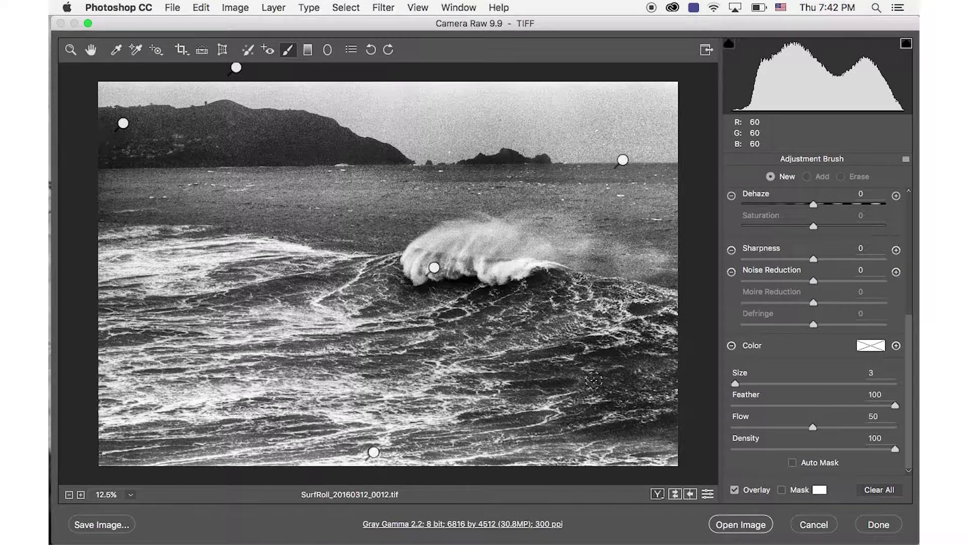
key(bracketright)
key(bracketright)
key(bracketright)
key(bracketright)
key(bracketright)
key(bracketright)
key(bracketright)
key(bracketright)
key(bracketright)
key(bracketright)
key(bracketright)
key(bracketright)
key(bracketright)
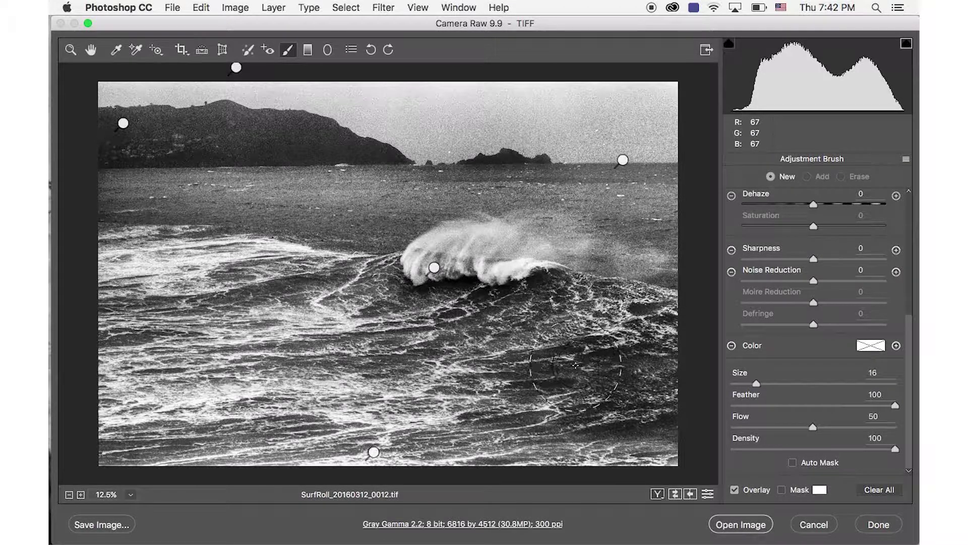
key(bracketright)
key(bracketright)
key(bracketright)
key(bracketright)
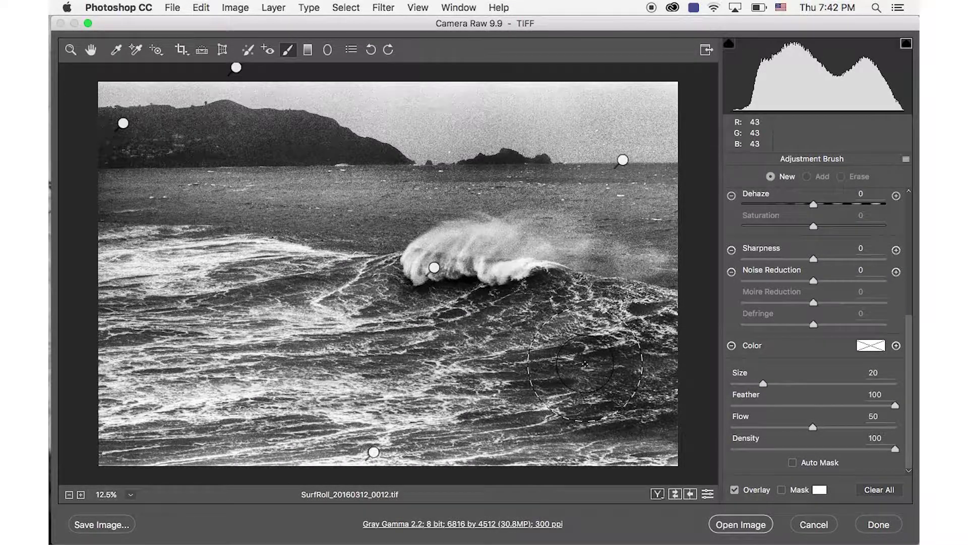
key(bracketright)
key(bracketright)
key(bracketright)
key(bracketright)
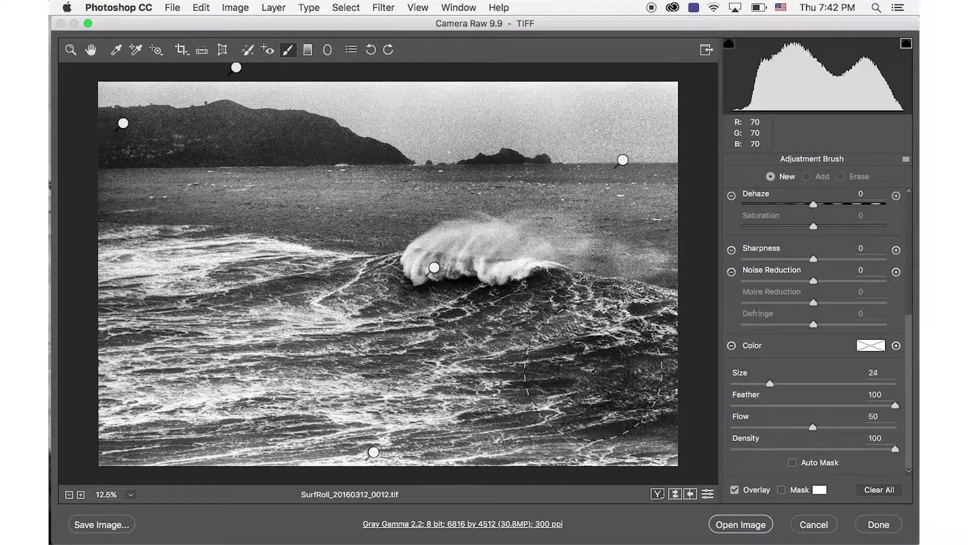
key(bracketleft)
key(bracketleft)
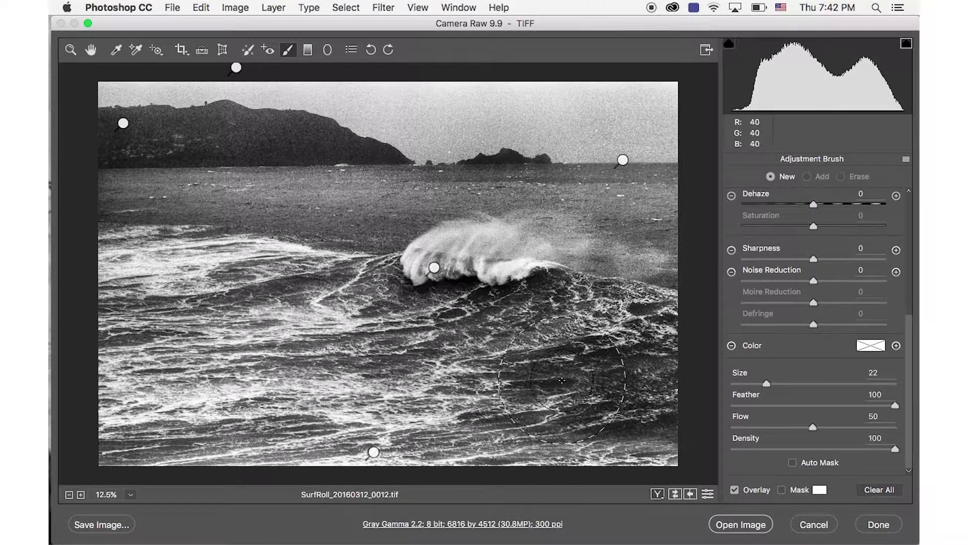
Paint over the dark lower-right waves and raise that correction's Shadows to +10
mouse_move(558, 384)
mouse_down()
mouse_move(600, 378)
mouse_move(619, 351)
mouse_move(622, 372)
mouse_up()
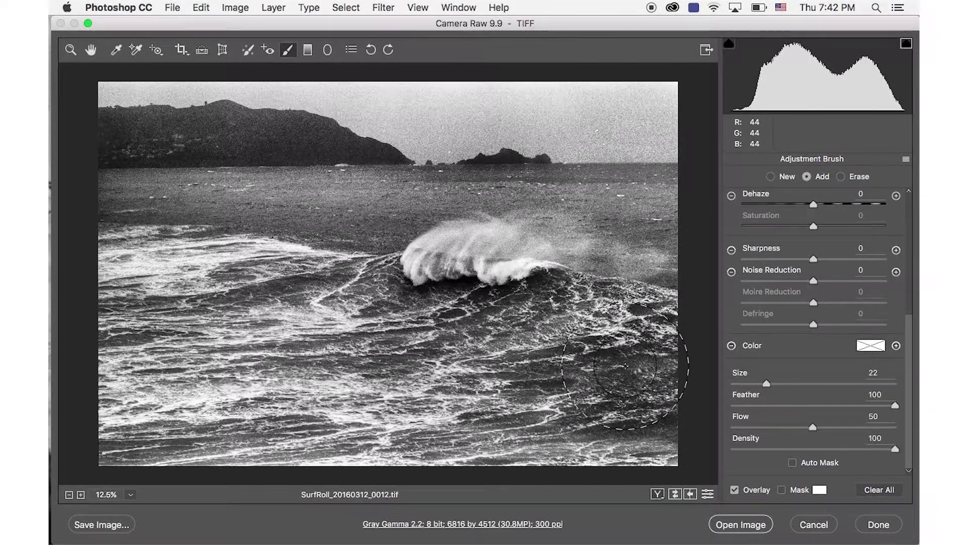
mouse_move(626, 366)
mouse_down()
mouse_move(598, 353)
mouse_move(595, 361)
mouse_up()
scroll(764, 333, up, 4)
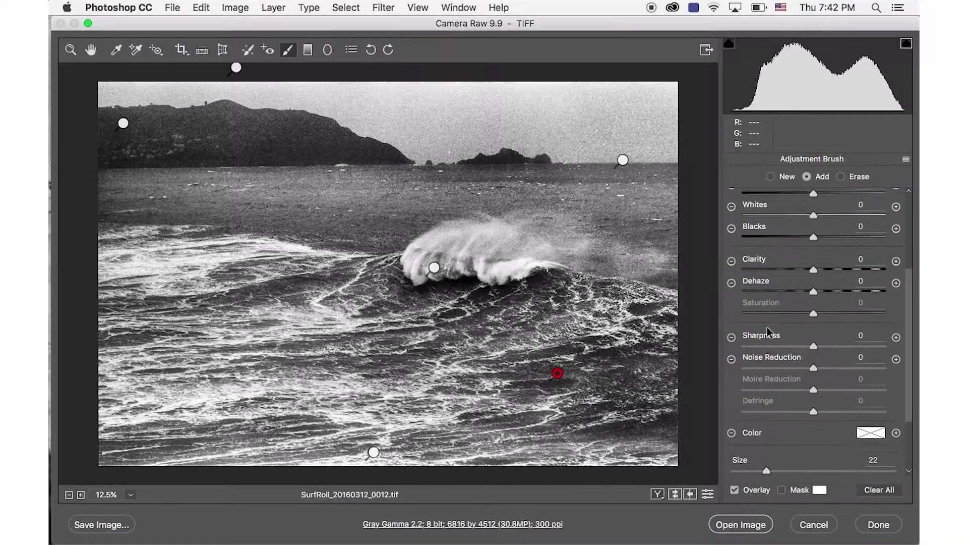
scroll(767, 327, up, 5)
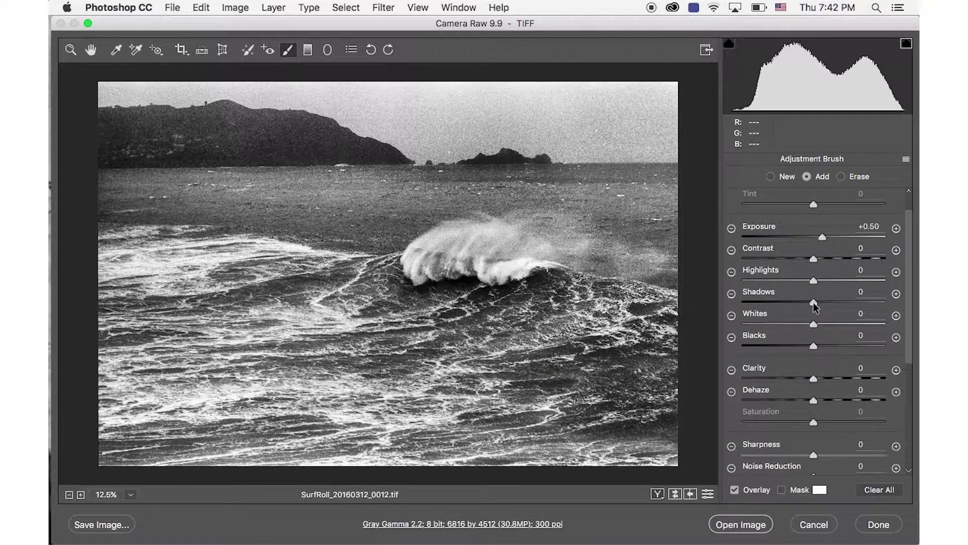
drag(813, 302, 820, 302)
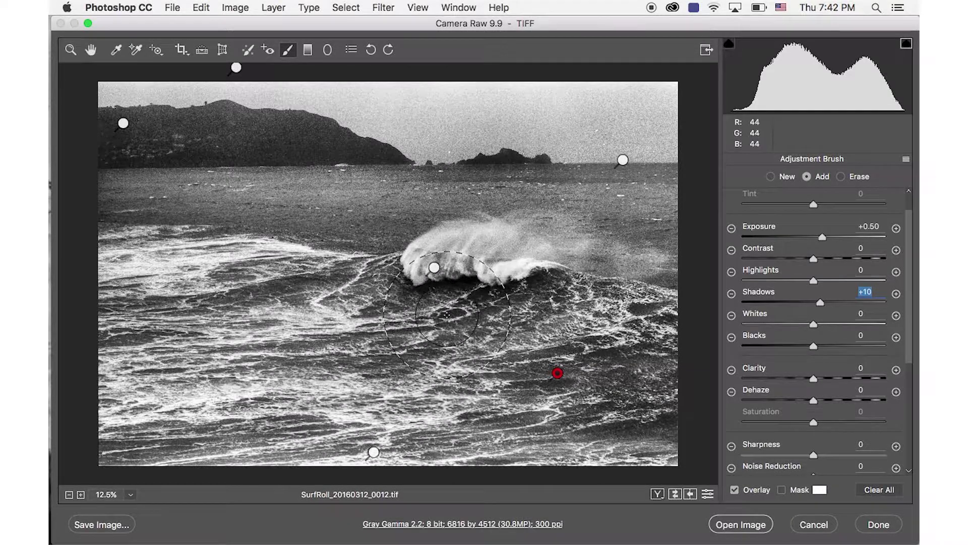
key(bracketleft)
key(bracketleft)
key(bracketleft)
key(bracketleft)
key(bracketleft)
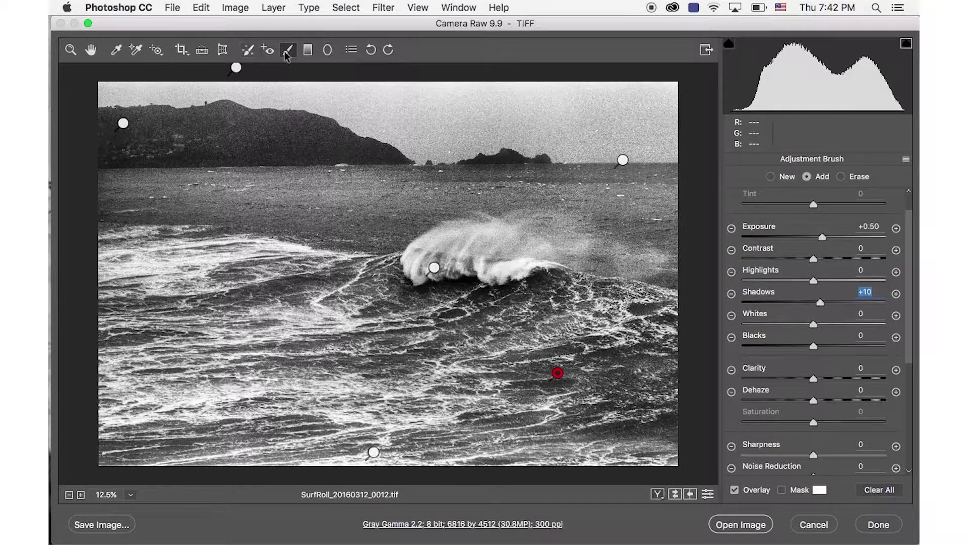
scroll(876, 325, up, 1)
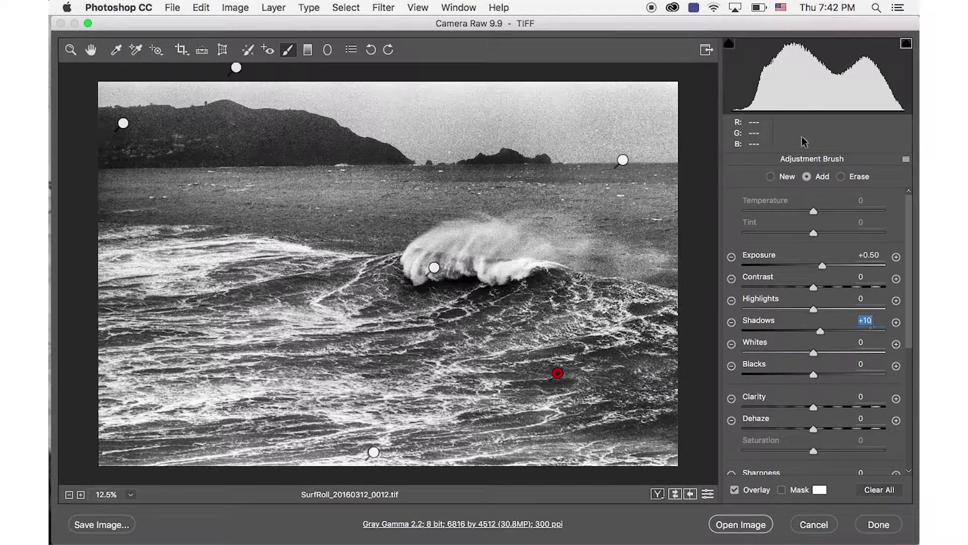
Paint a new −0.50 exposure brush correction along the water at the wave's base
click(772, 176)
click(731, 256)
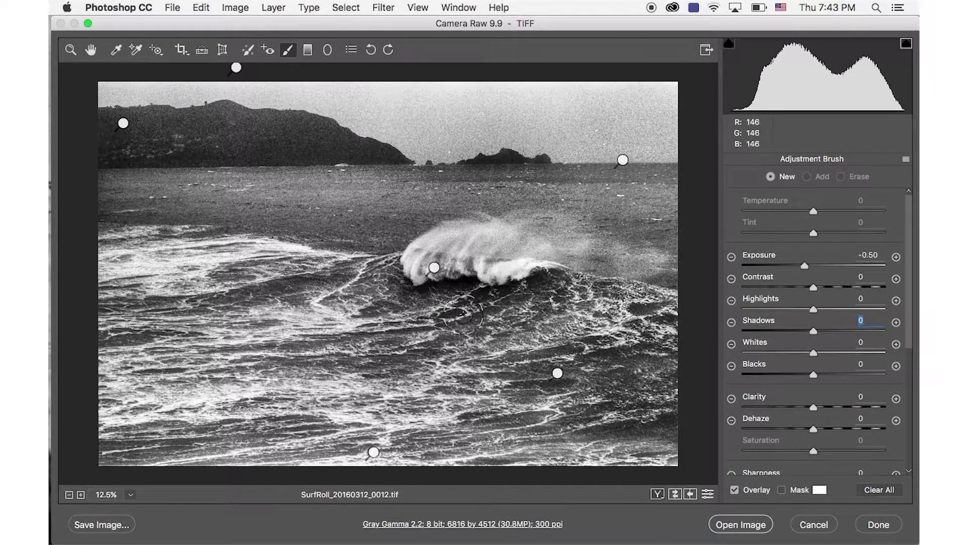
mouse_move(428, 300)
mouse_down()
mouse_move(466, 316)
mouse_move(534, 297)
mouse_up()
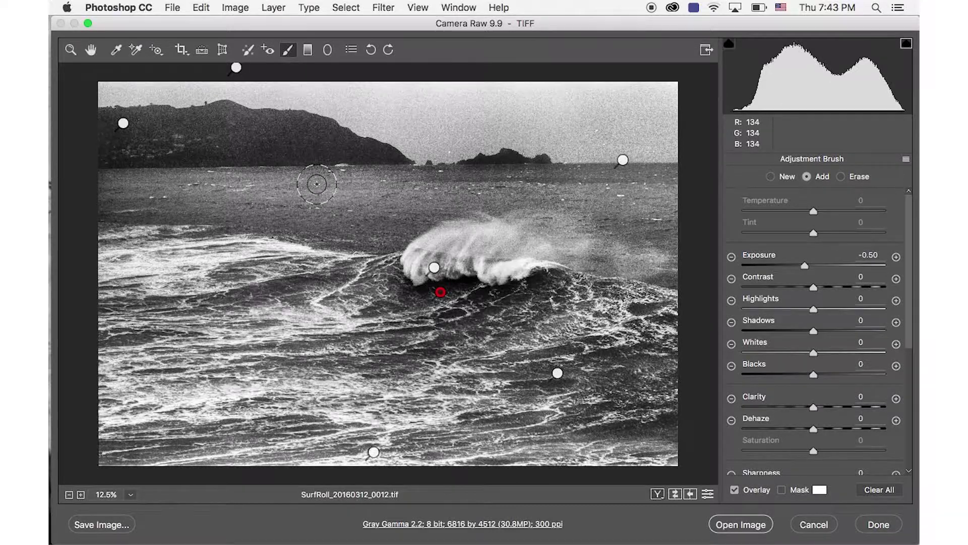
click(307, 49)
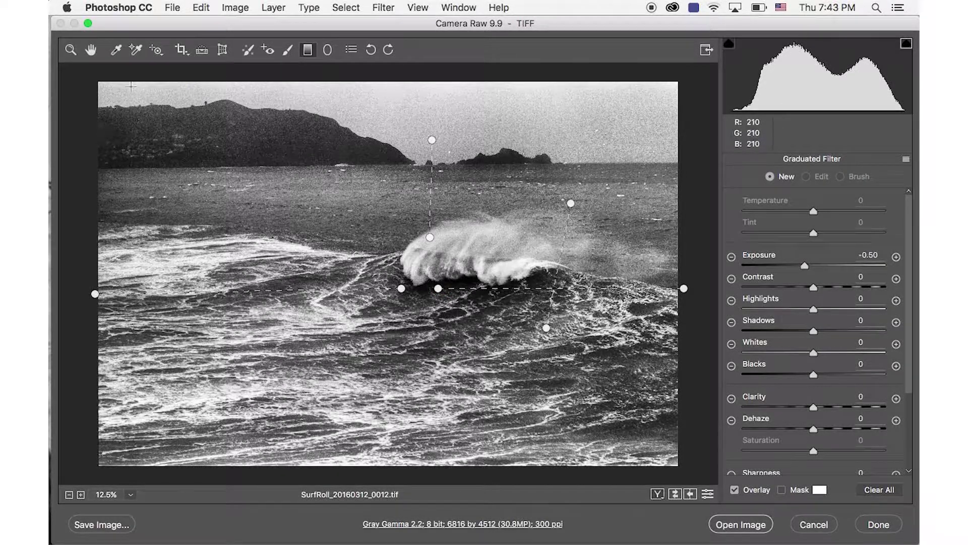
Exit the local tools to show the global Basic settings
click(96, 54)
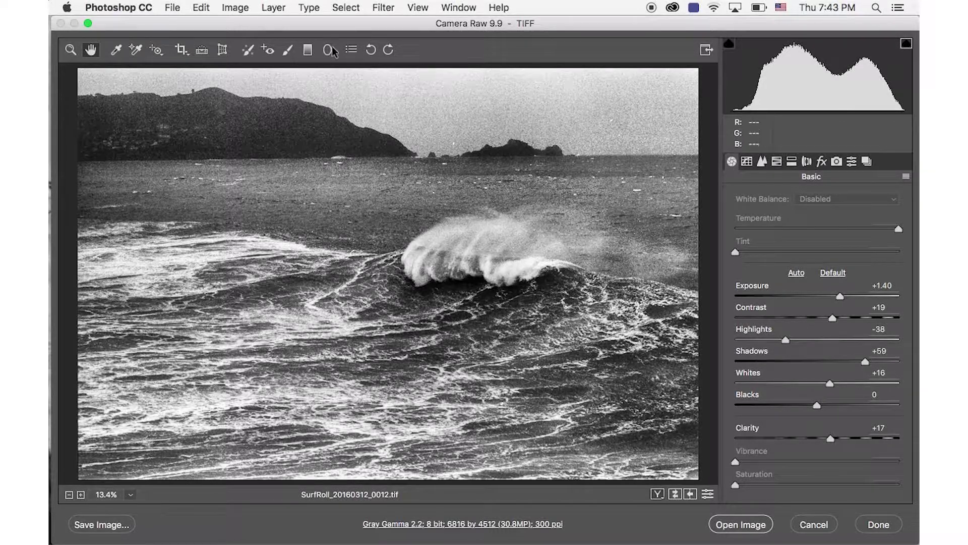
Heal a dust speck in the sky with Spot Removal and shrink the healing brush
click(247, 49)
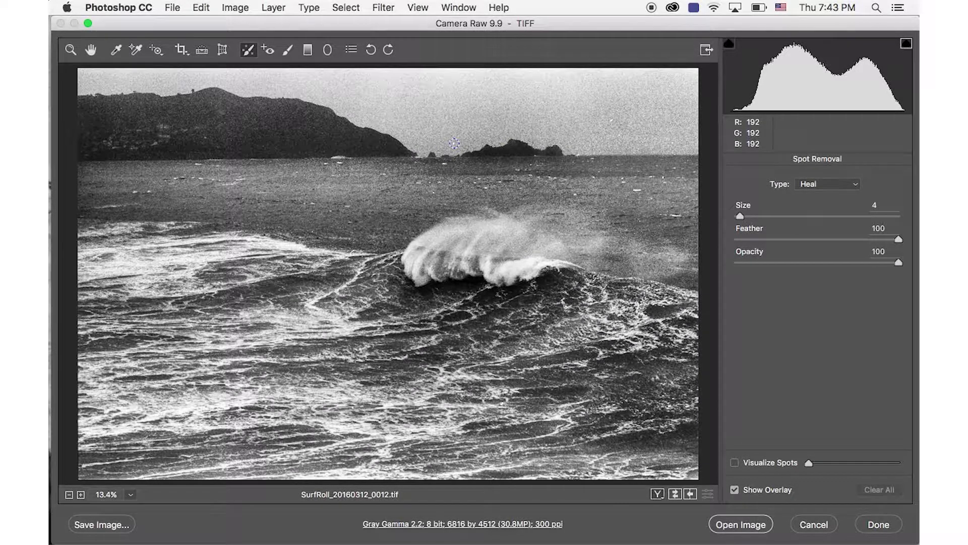
click(454, 143)
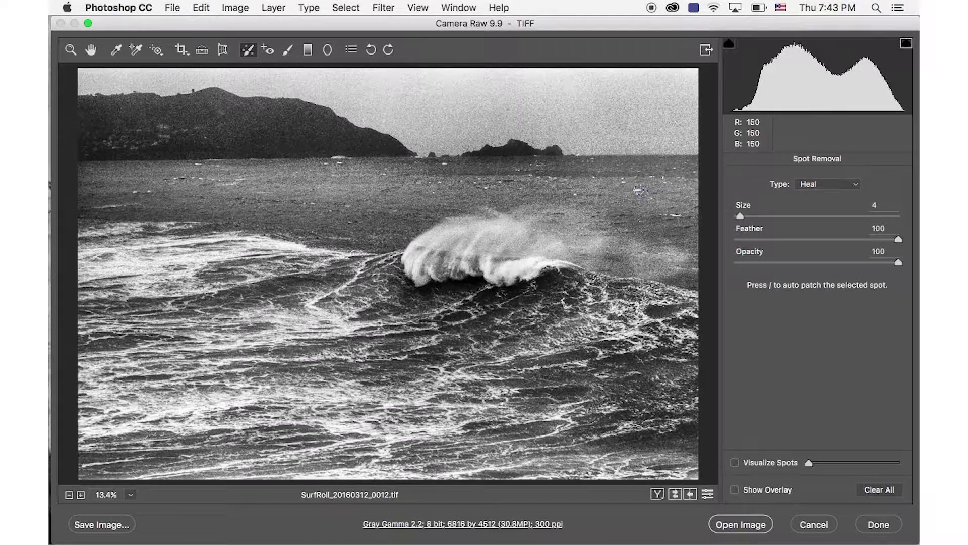
key(bracketleft)
key(bracketleft)
key(bracketleft)
Zoom in to 33.3%, heal the speck near the horizon, then zoom back out
key(super+equal)
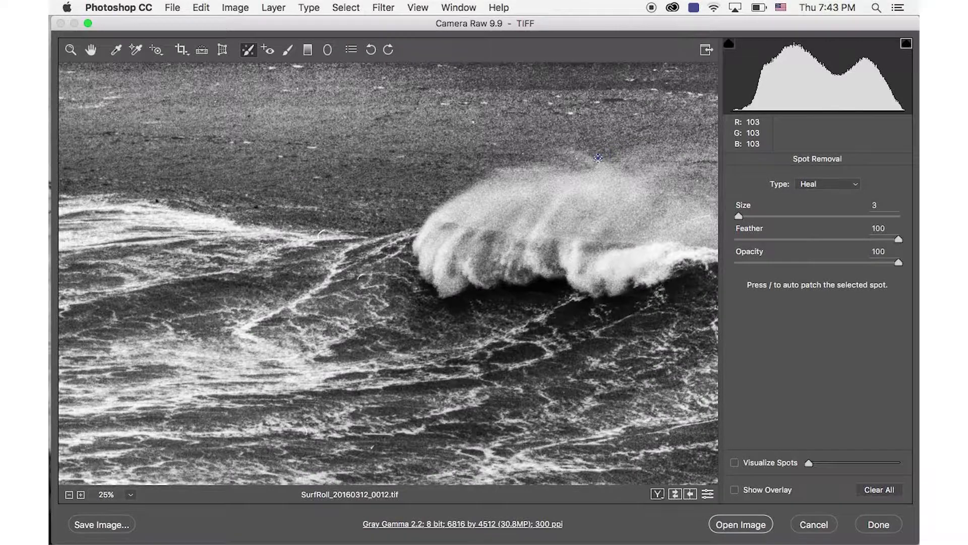
scroll(590, 166, up, 10)
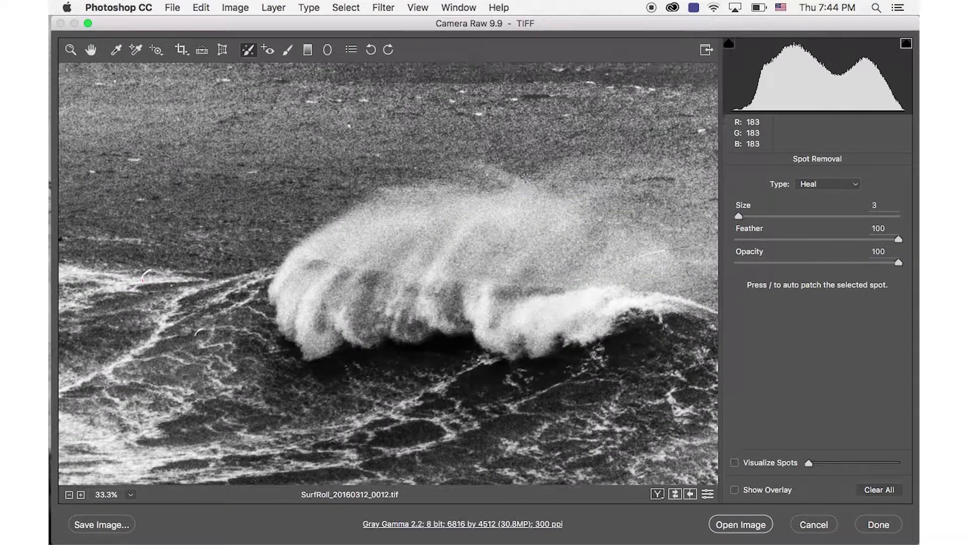
scroll(491, 173, down, 4)
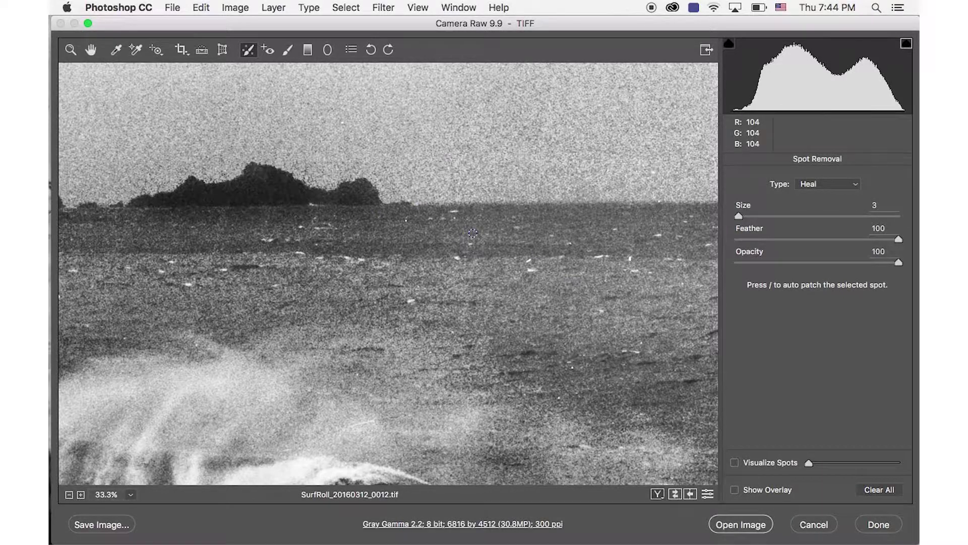
scroll(474, 232, down, 1)
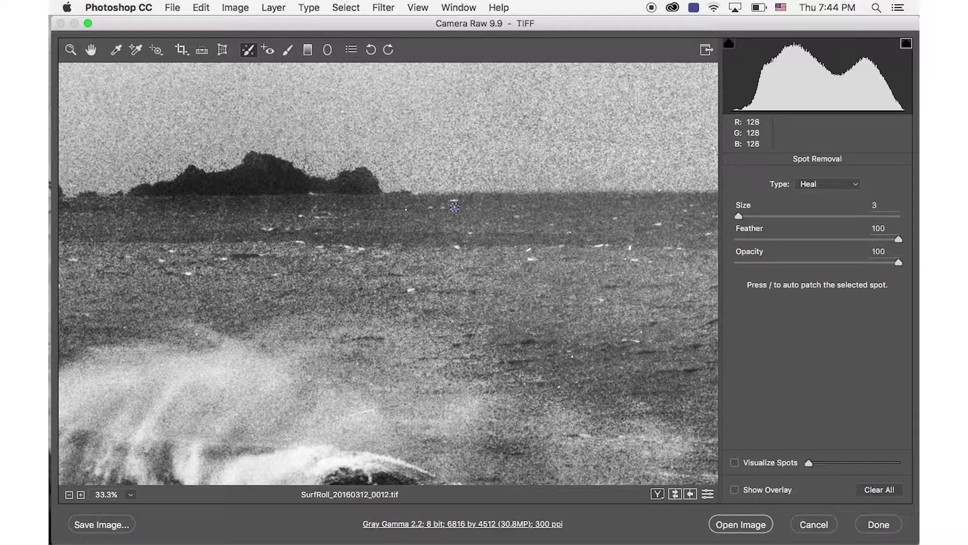
click(343, 110)
scroll(500, 155, up, 5)
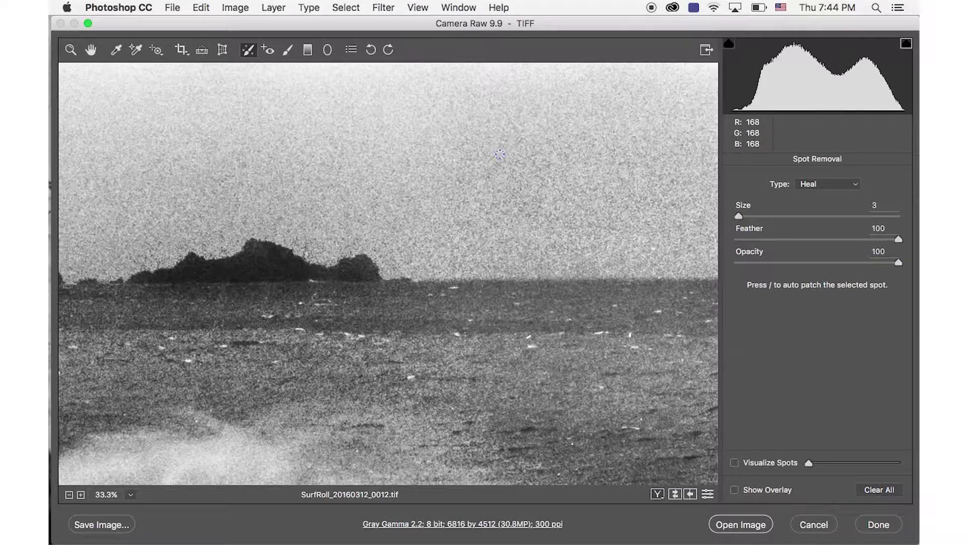
key(super+minus)
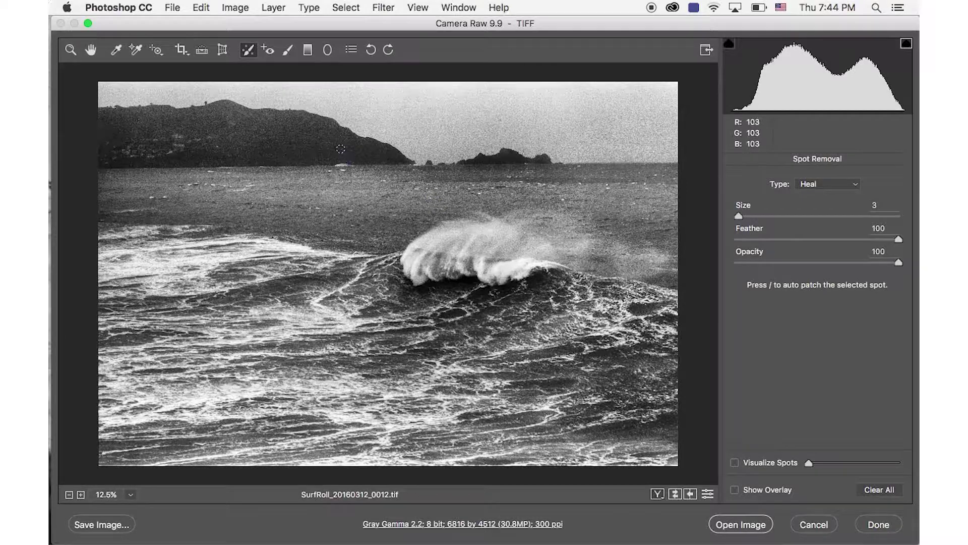
click(310, 48)
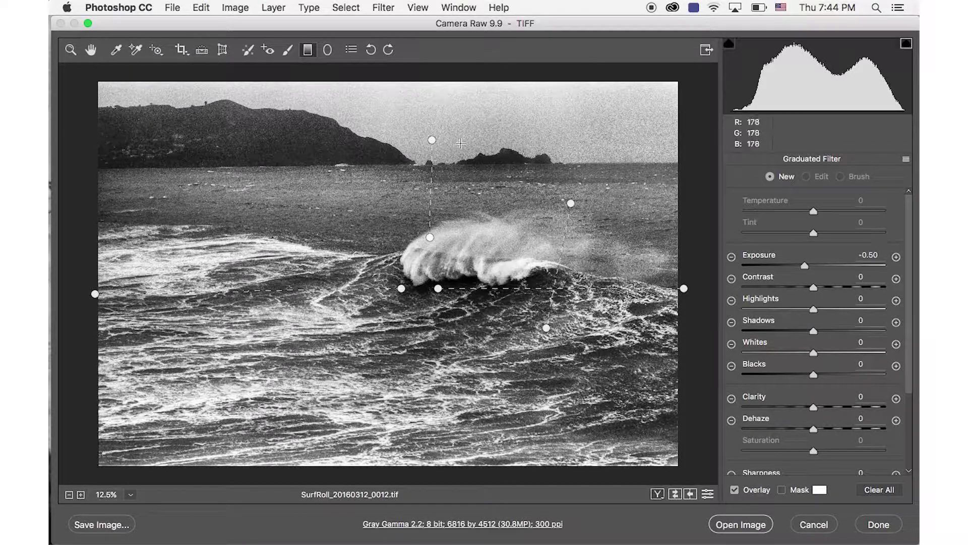
Set the sky graduated filter's Highlights to -11 and stretch its top edge above the photo
click(432, 140)
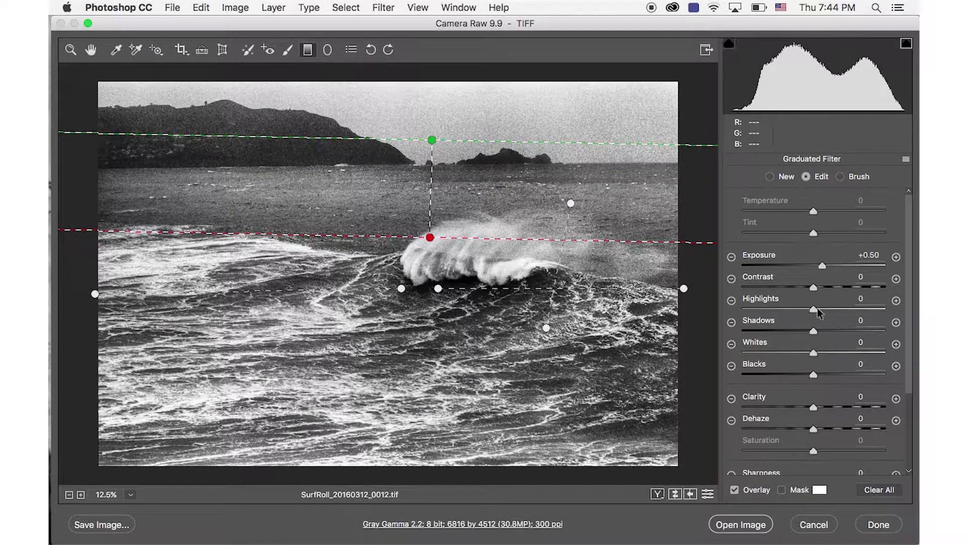
mouse_move(814, 309)
mouse_down()
mouse_move(797, 310)
mouse_move(806, 310)
mouse_up()
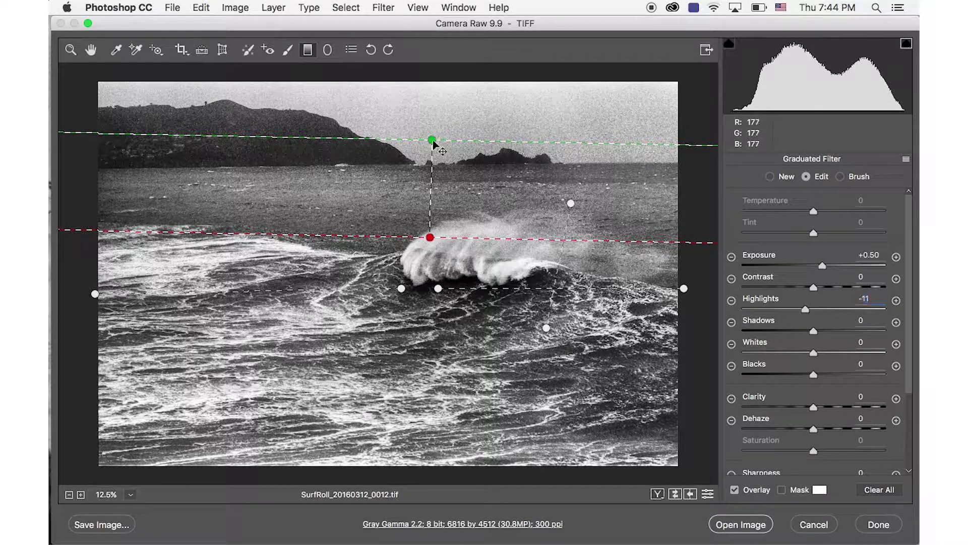
drag(433, 140, 429, 71)
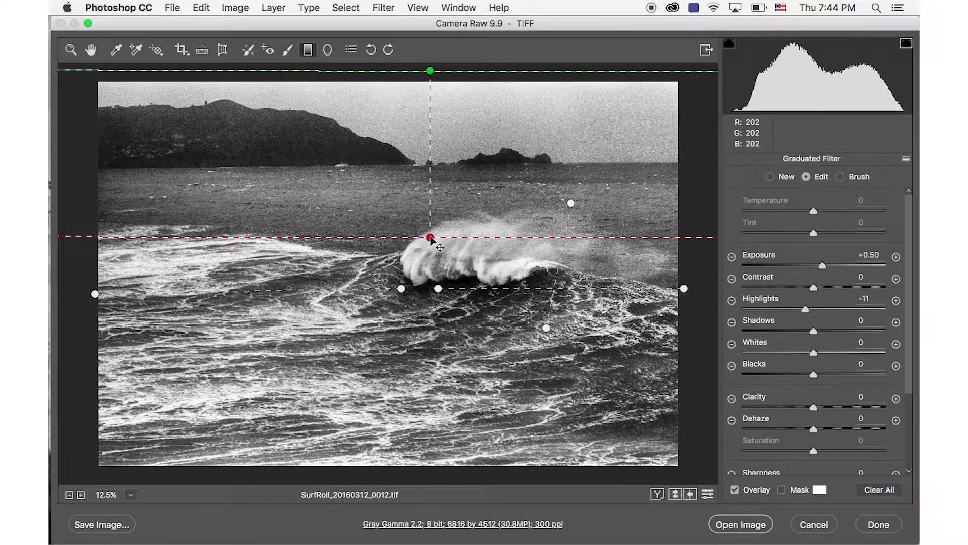
drag(430, 237, 432, 246)
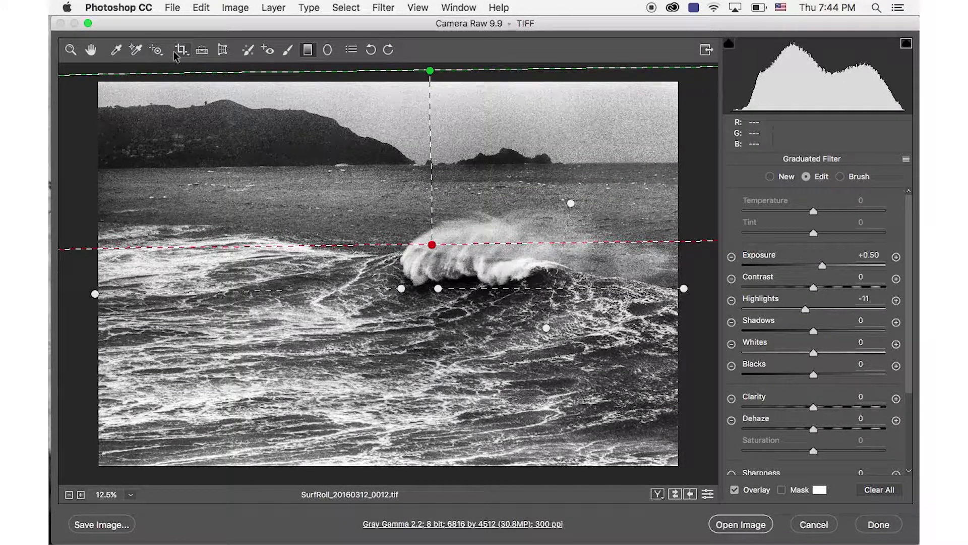
click(89, 50)
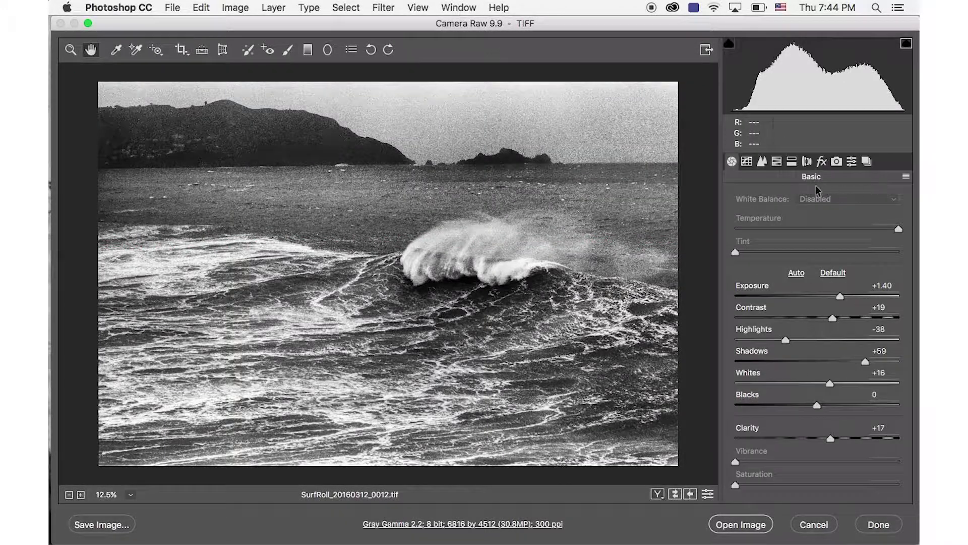
In the Detail tab, lower Sharpening Amount to 46 and Detail to 28, keeping Radius 1.6
click(757, 162)
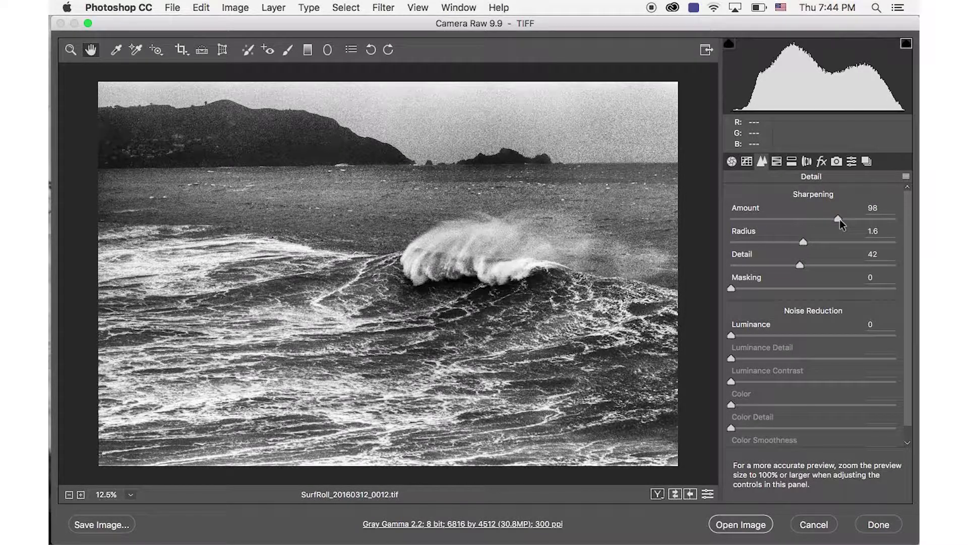
drag(840, 219, 781, 220)
drag(801, 262, 779, 264)
drag(781, 219, 781, 219)
drag(779, 265, 777, 265)
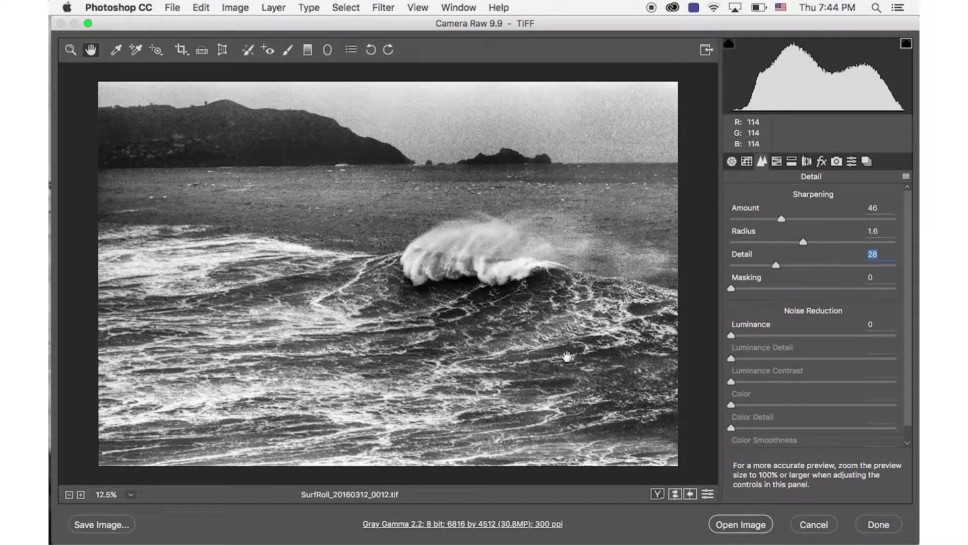